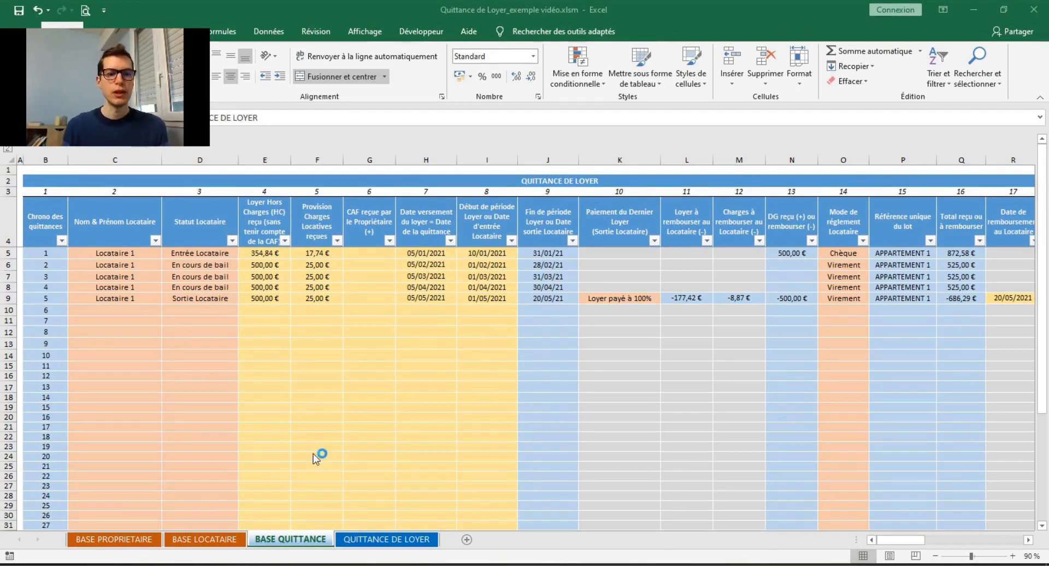
Look through the BASE PROPRIETAIRE, BASE LOCATAIRE, BASE QUITTANCE and QUITTANCE DE LOYER sheets in turn.
click(141, 544)
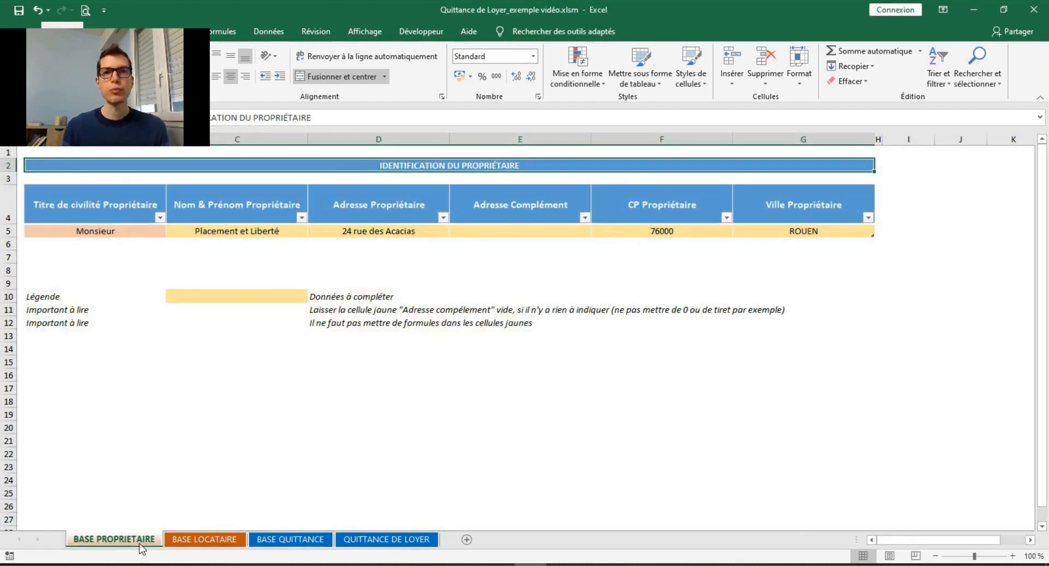
click(195, 544)
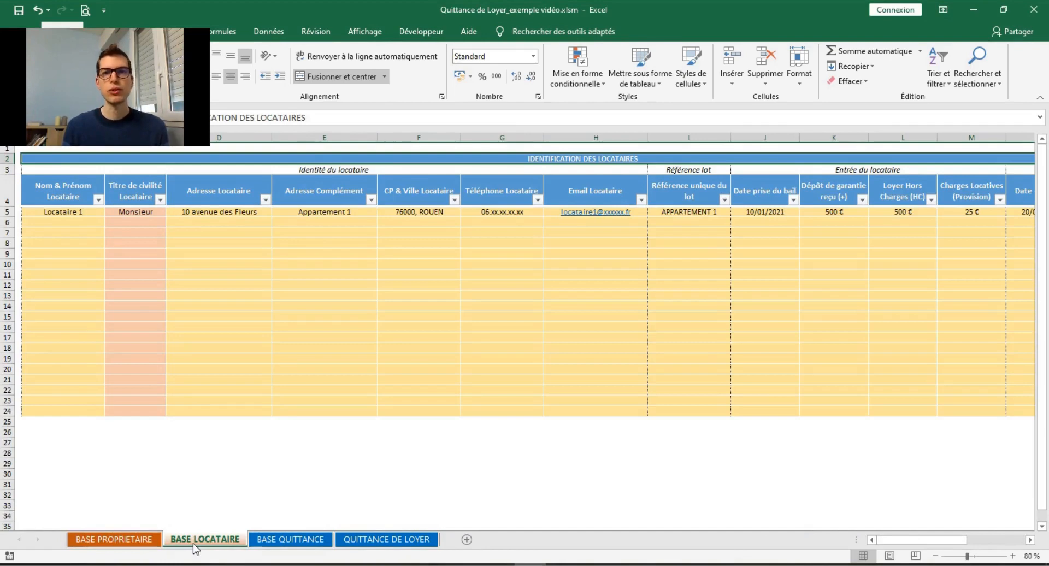
click(288, 542)
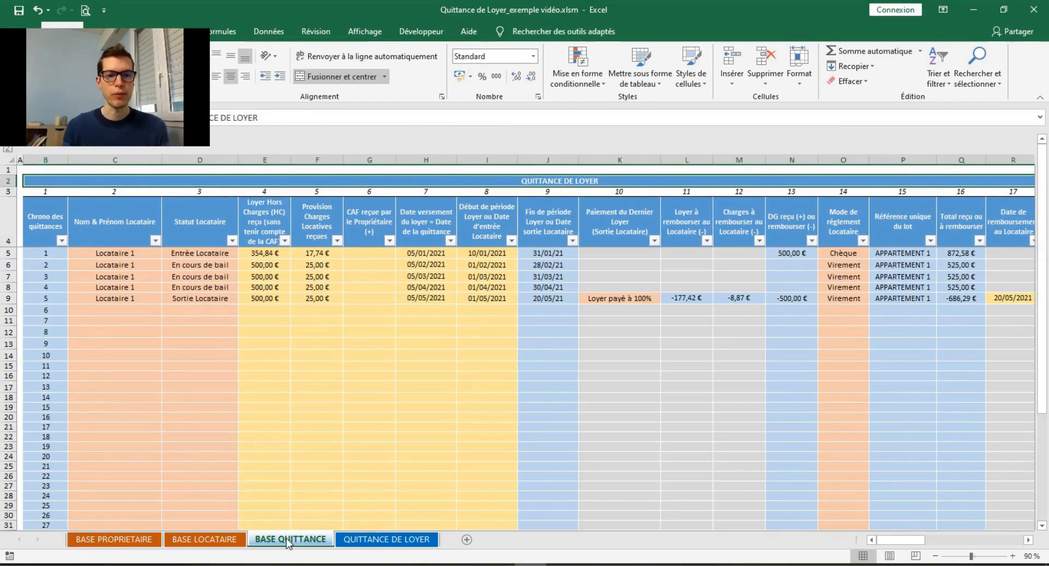
click(395, 540)
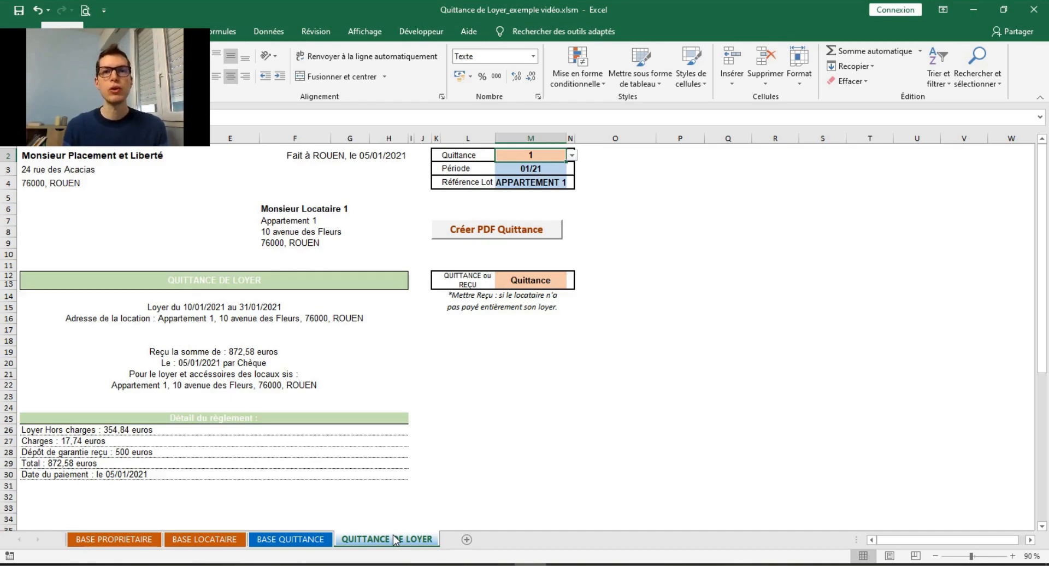
click(396, 541)
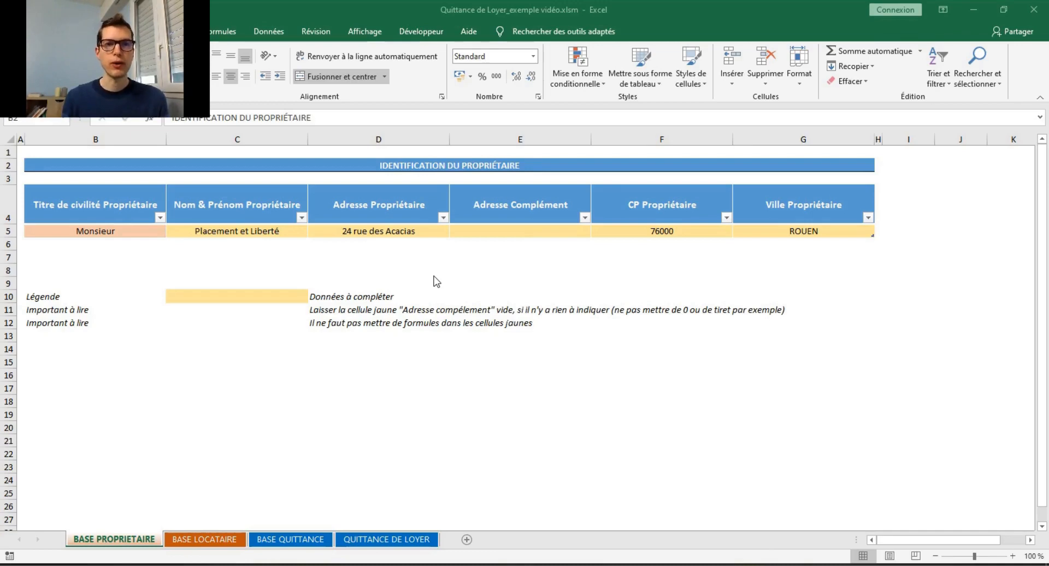
Review the owner's fields in BASE PROPRIETAIRE, from civility title and name through address and postcode to city, including the empty address complement.
click(80, 203)
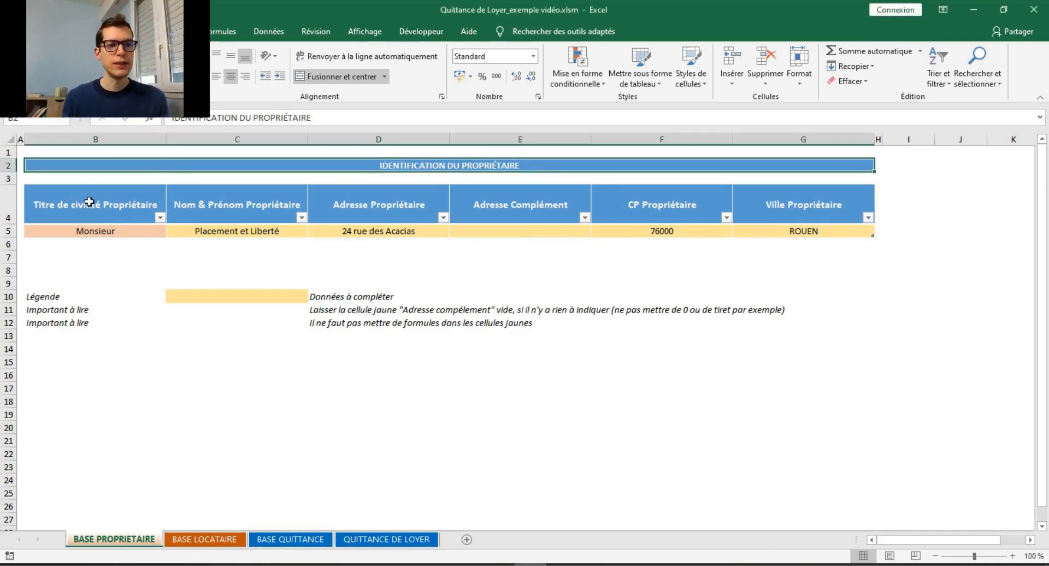
click(212, 203)
click(343, 207)
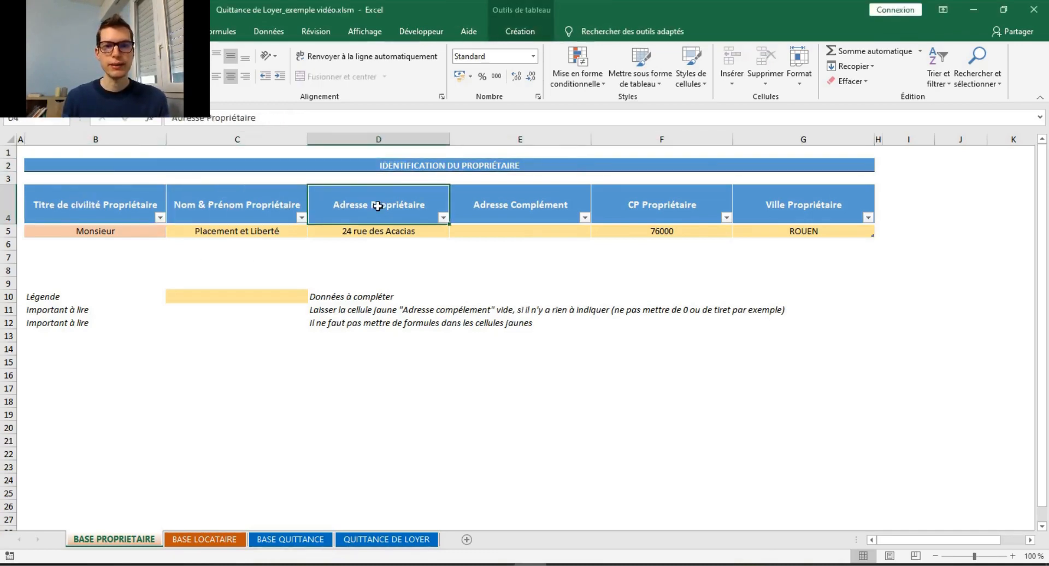
click(504, 204)
click(663, 200)
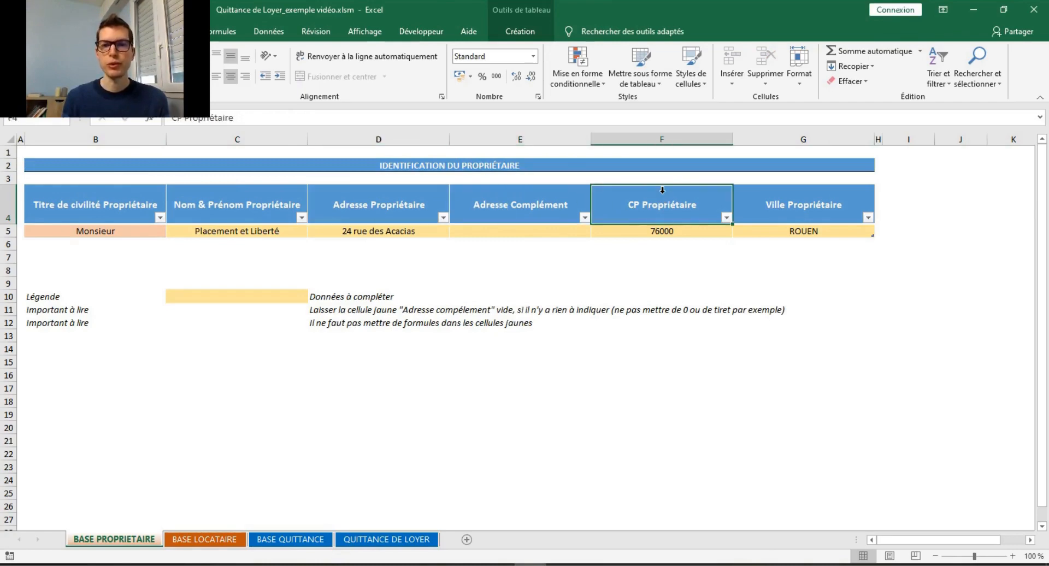
click(778, 206)
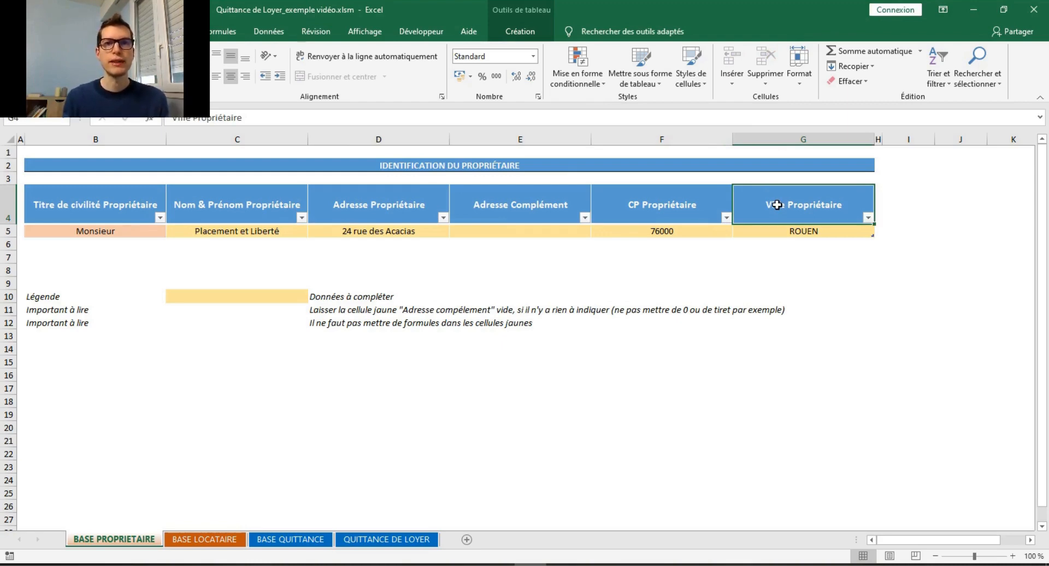
click(511, 229)
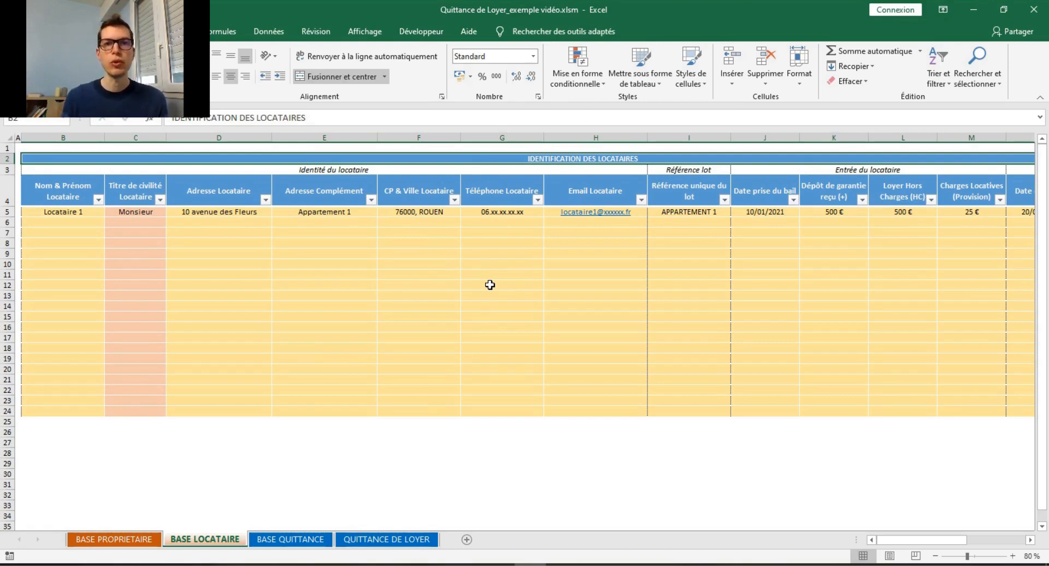
In the tenant identity section of BASE LOCATAIRE, examine the name column and the civility title choices for the first tenant.
click(313, 173)
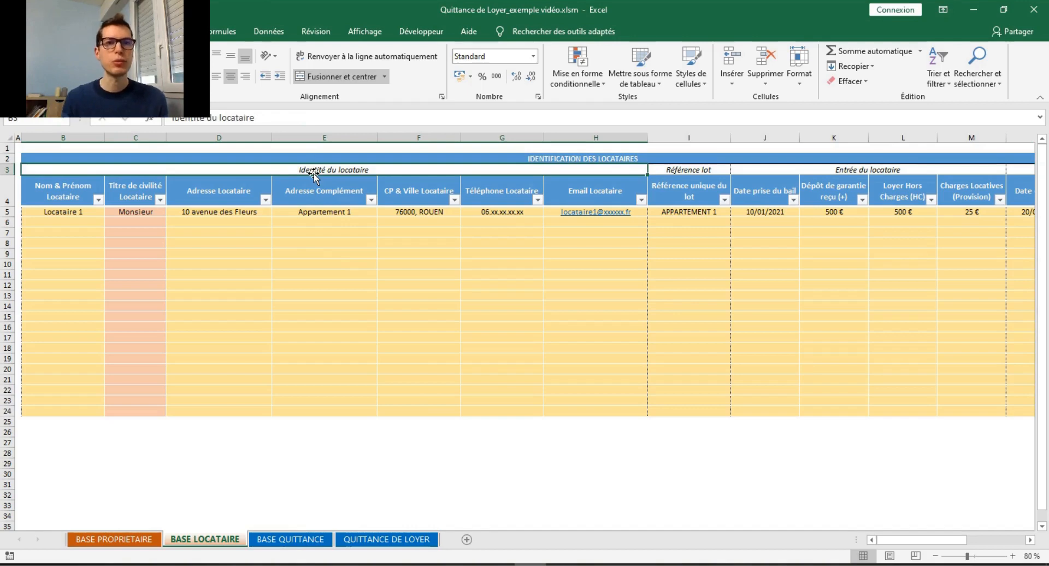
click(76, 195)
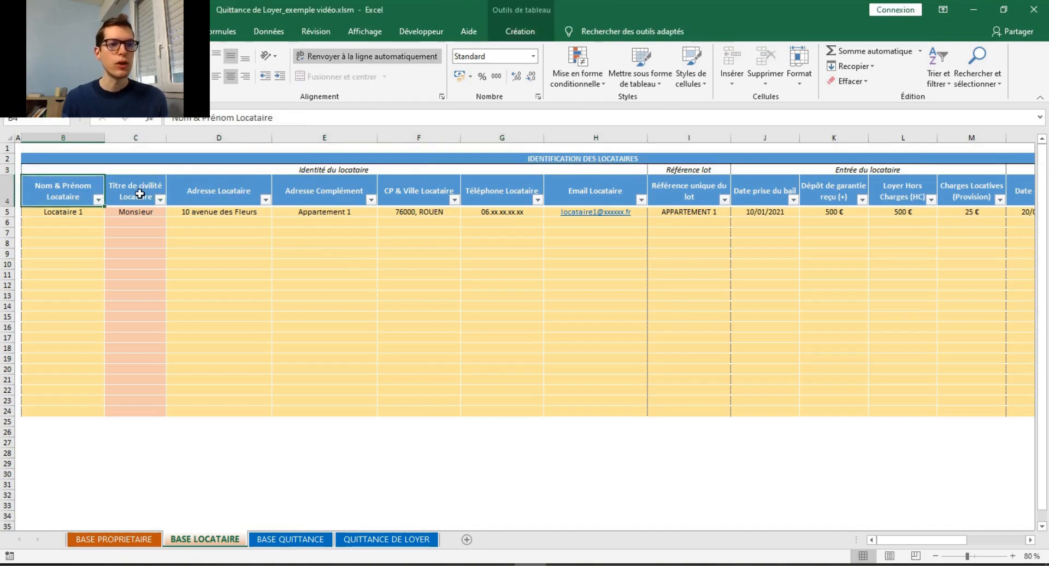
click(141, 195)
click(163, 212)
click(171, 212)
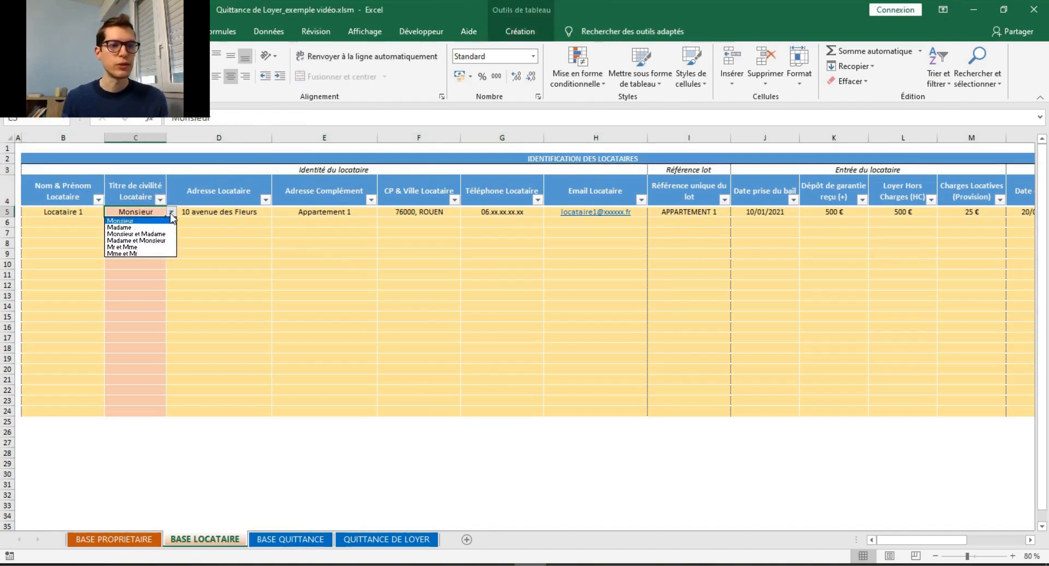
click(216, 201)
Review the tenant's address, address complement, postcode and city, phone and email columns in BASE LOCATAIRE.
click(230, 192)
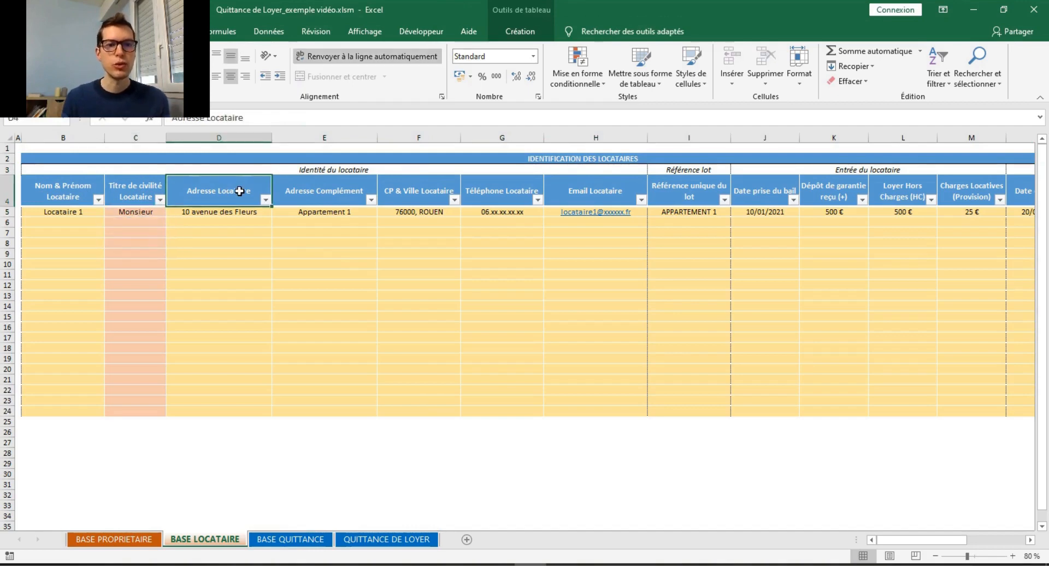
click(305, 193)
click(411, 197)
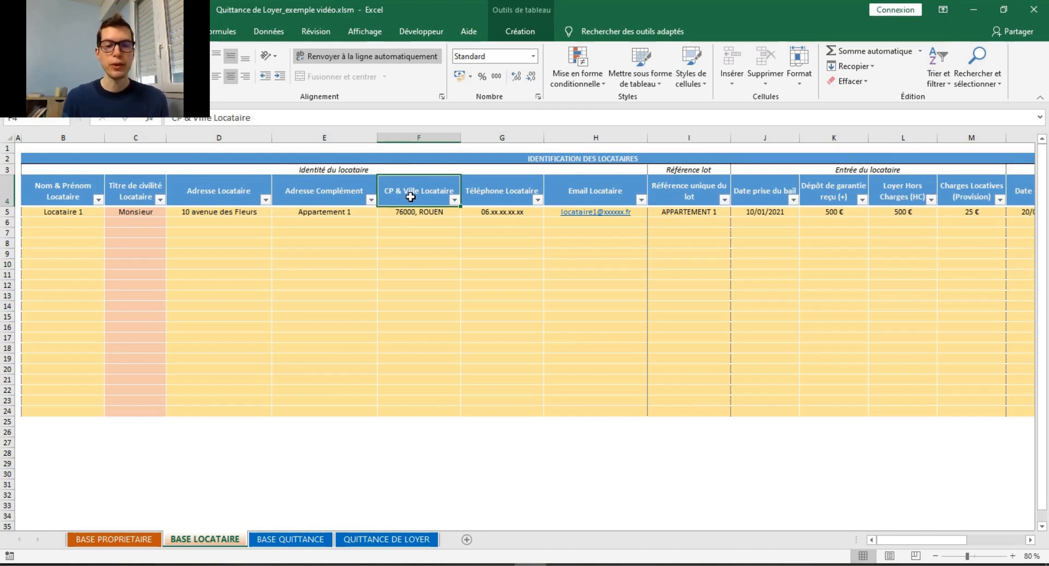
click(489, 196)
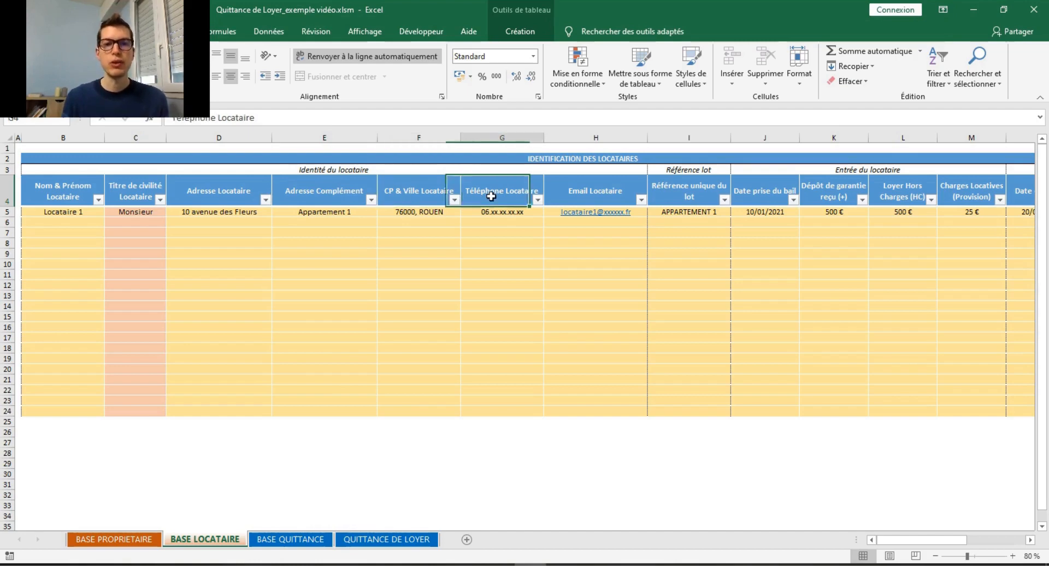
click(587, 196)
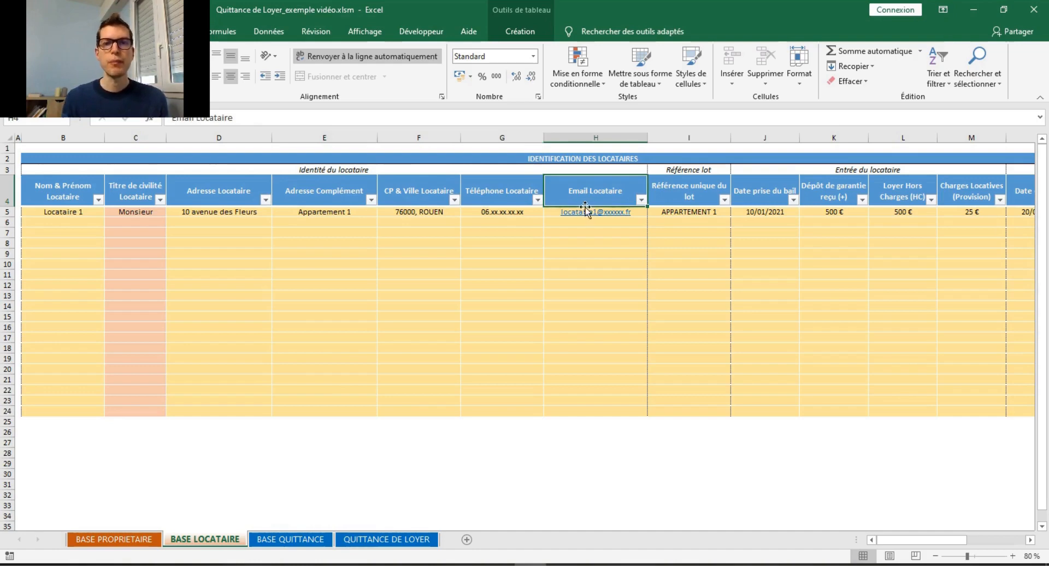
Look over the Référence lot, Entrée du locataire and Sortie du locataire sections of the tenant table.
drag(901, 543, 916, 545)
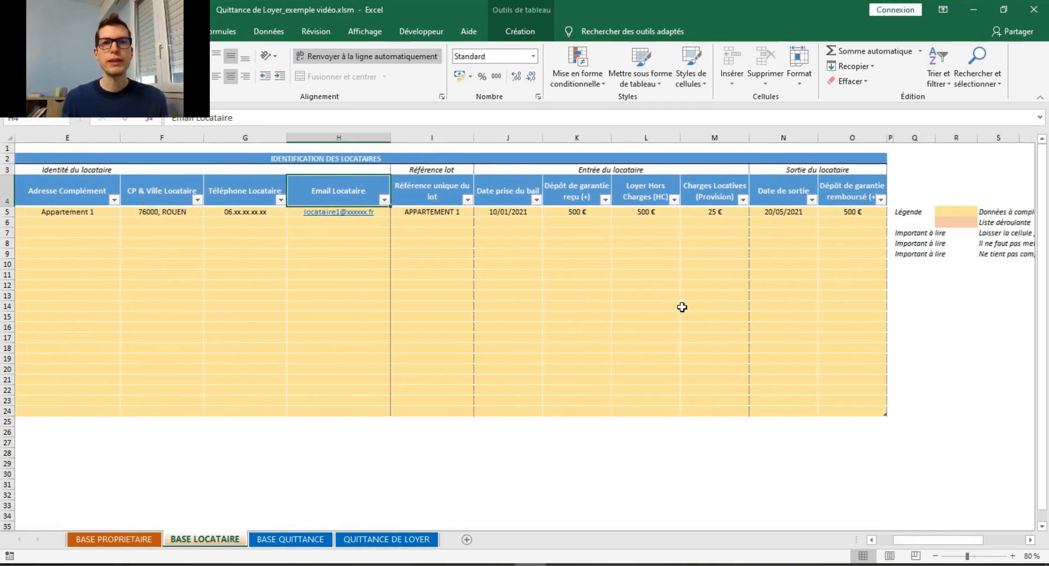
click(448, 174)
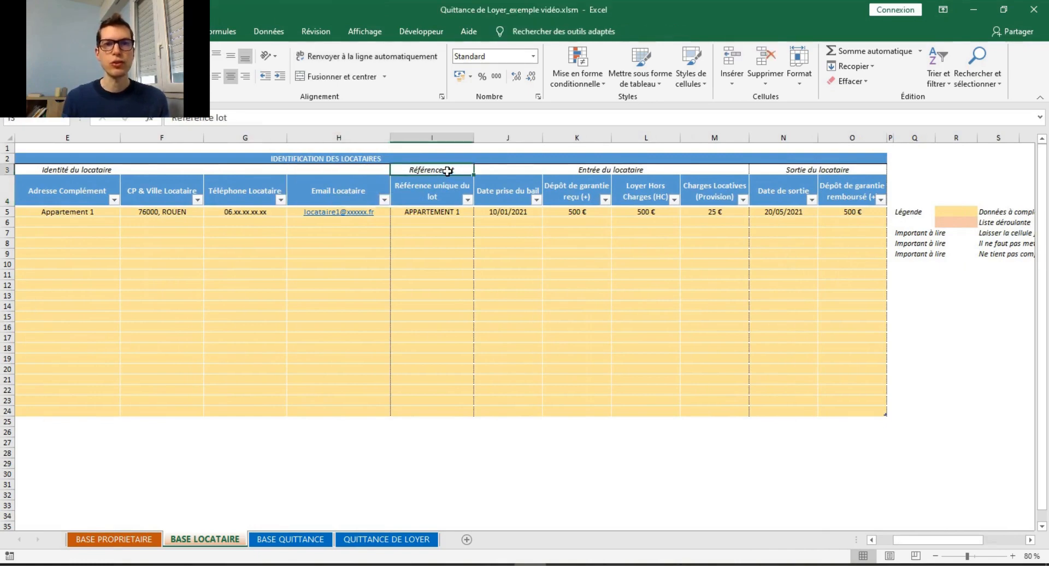
click(610, 172)
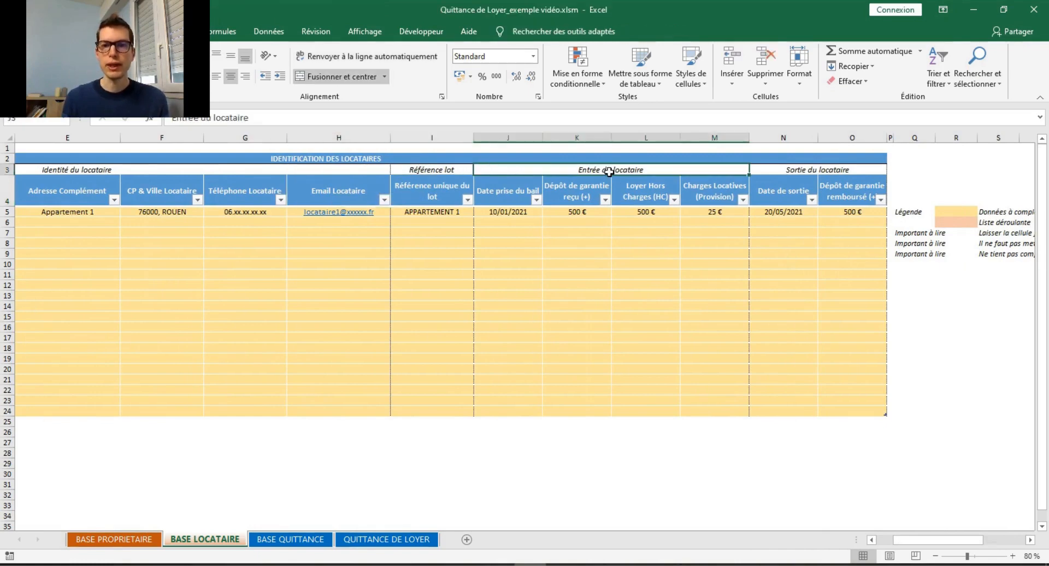
click(808, 170)
click(444, 168)
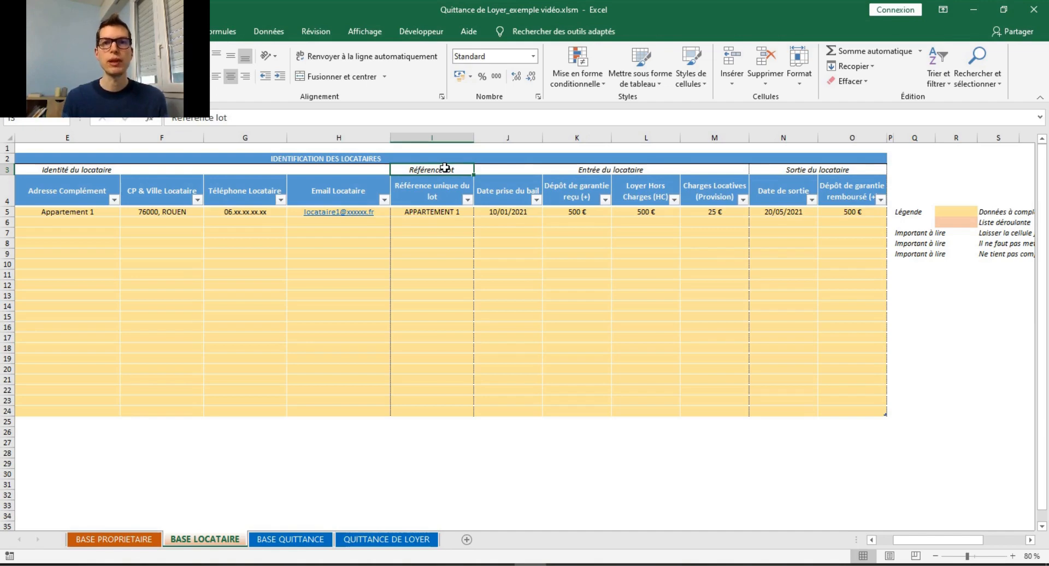
Examine the first tenant's entry data under Entrée du locataire: lease start date, deposit received, rent excluding charges and rental charges.
click(586, 170)
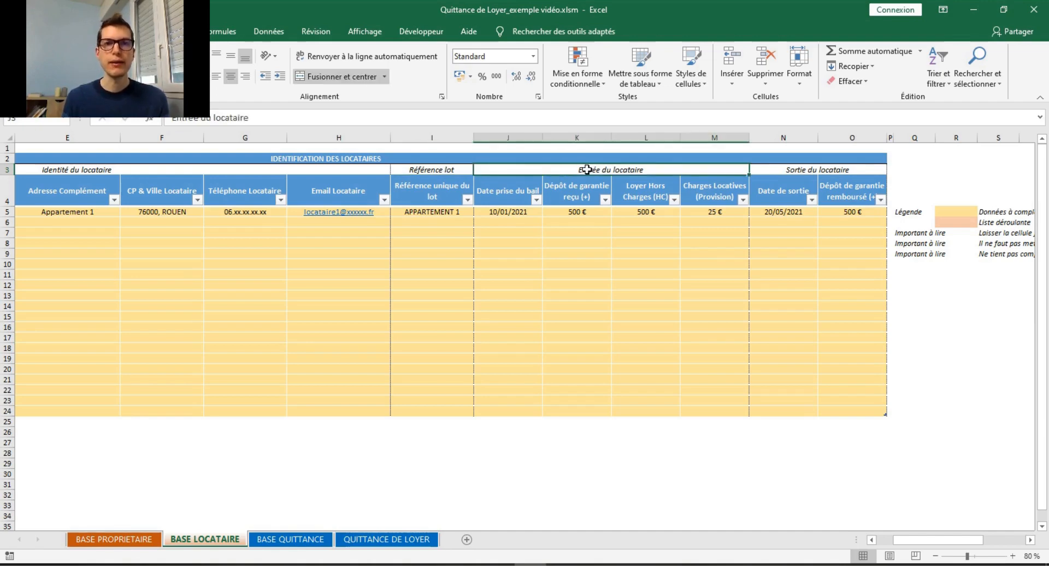
click(528, 211)
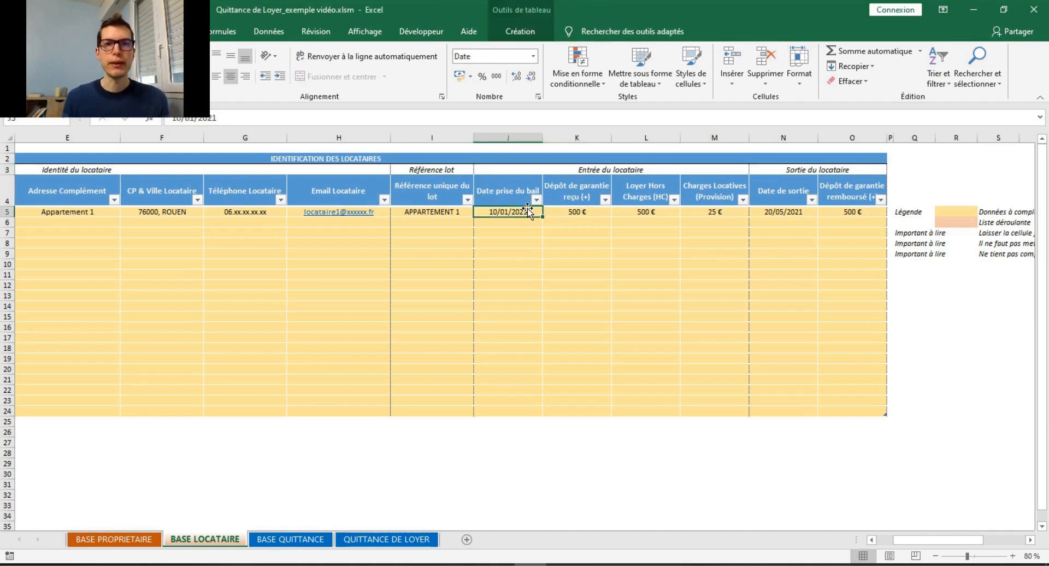
click(569, 212)
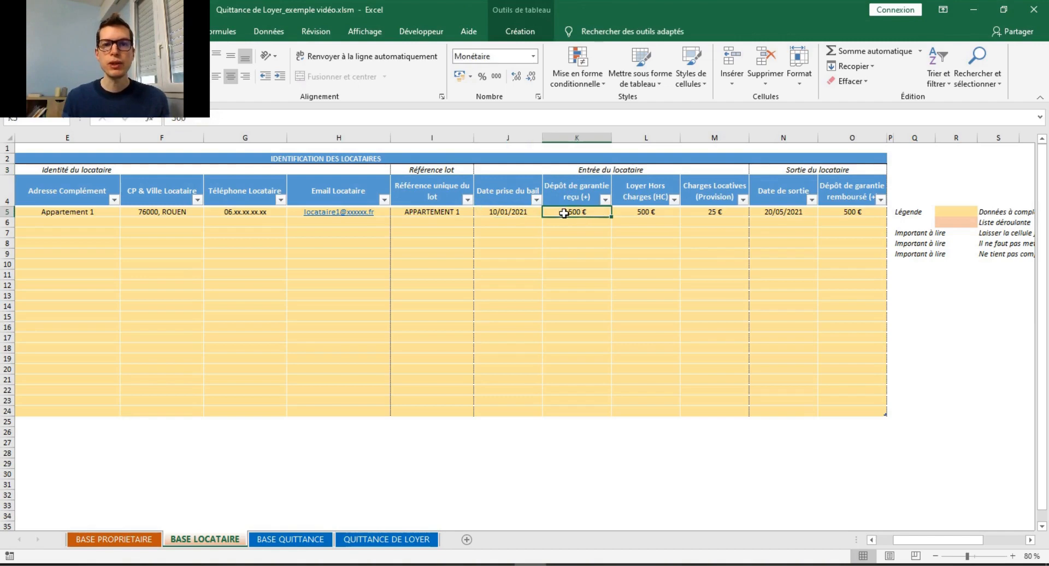
click(656, 212)
click(705, 211)
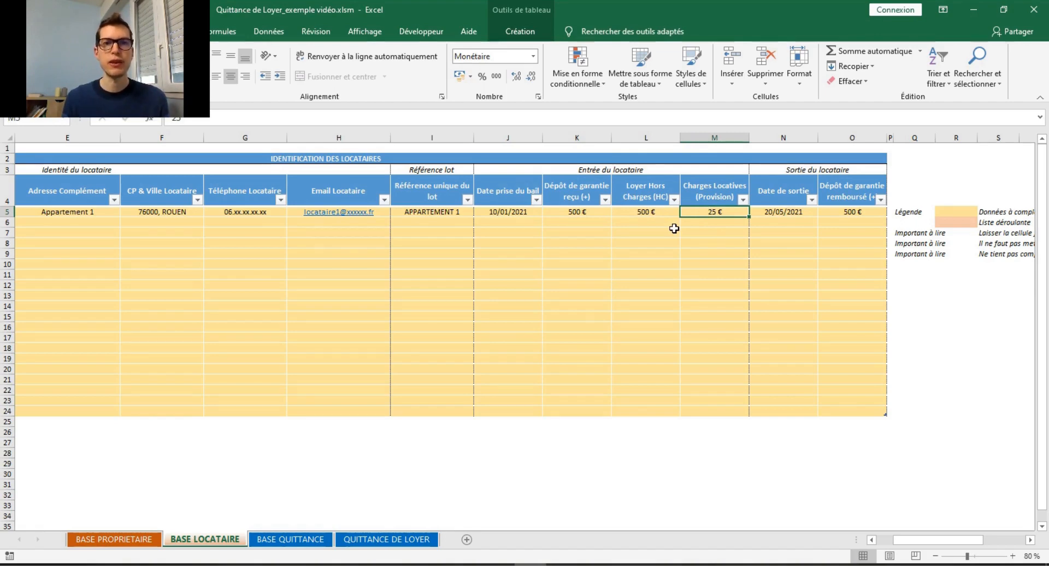
click(522, 213)
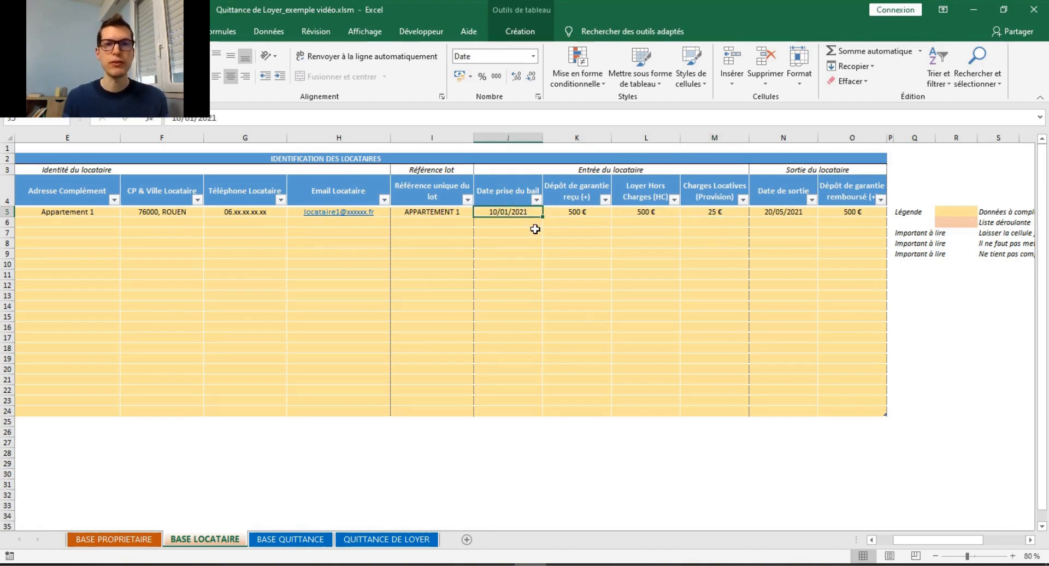
click(595, 212)
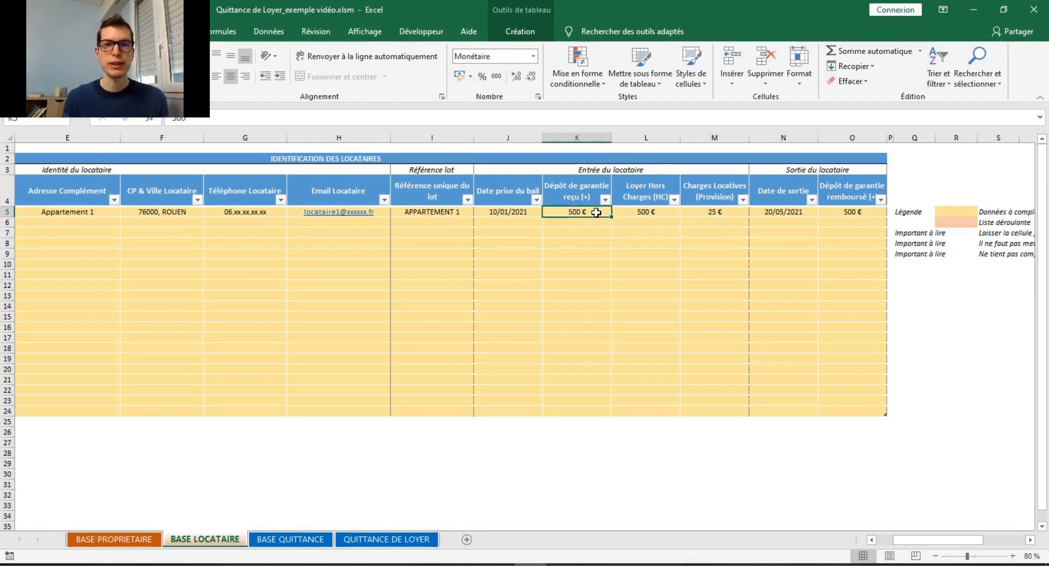
drag(641, 213, 714, 214)
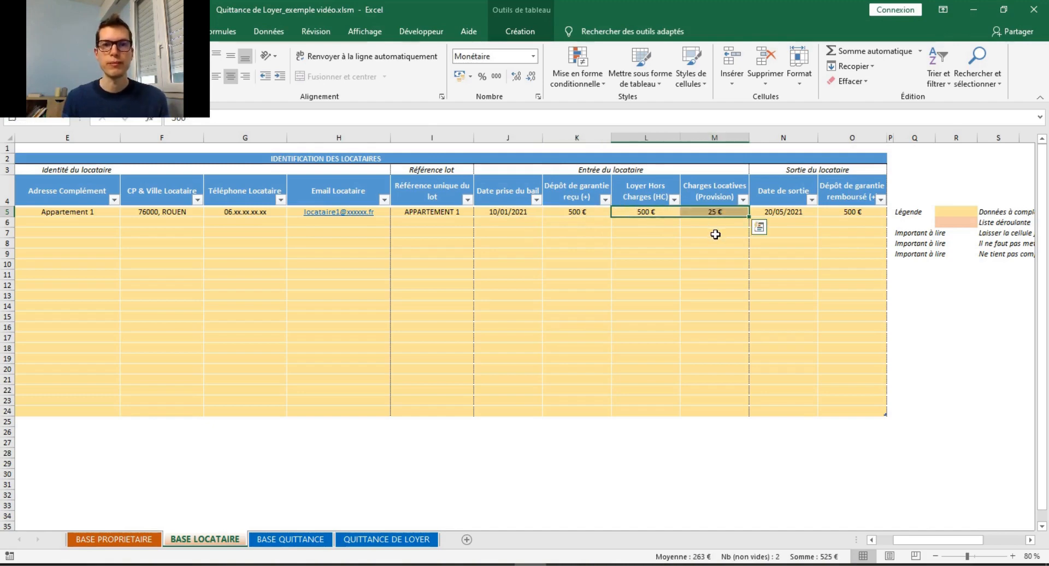
Examine the first tenant's exit date and refunded deposit under Sortie du locataire.
click(796, 169)
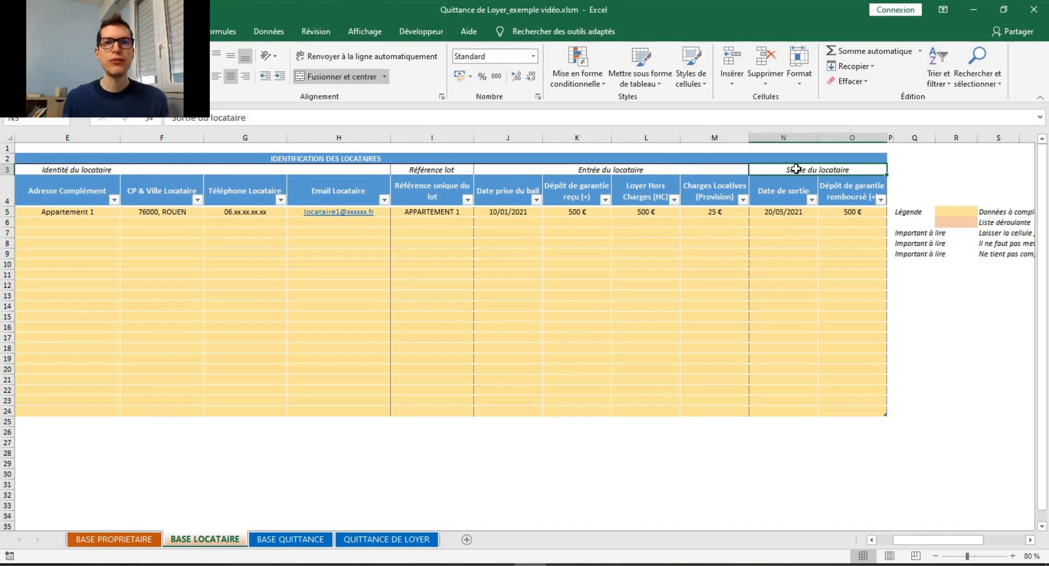
click(792, 191)
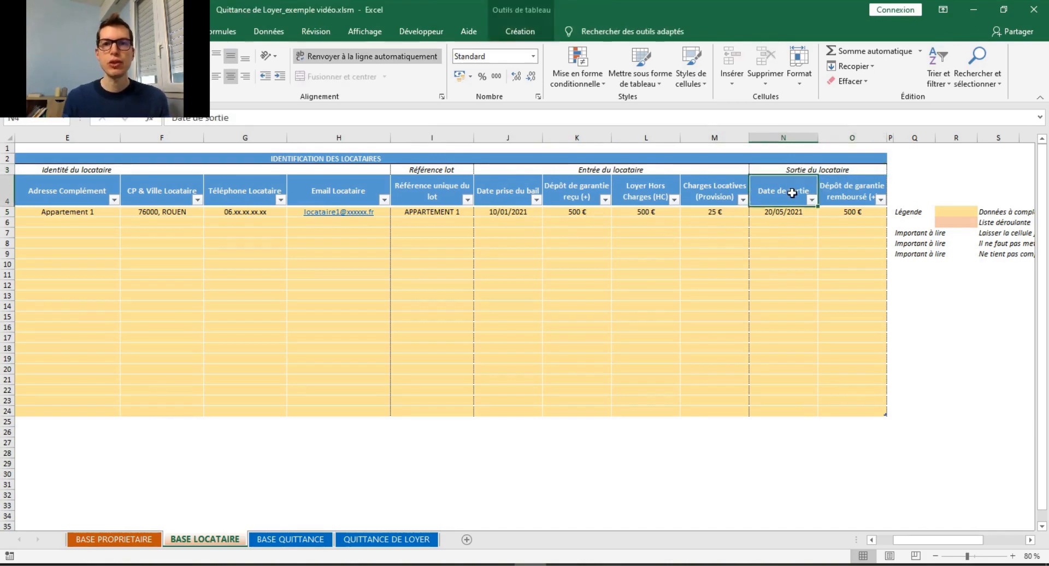
click(845, 200)
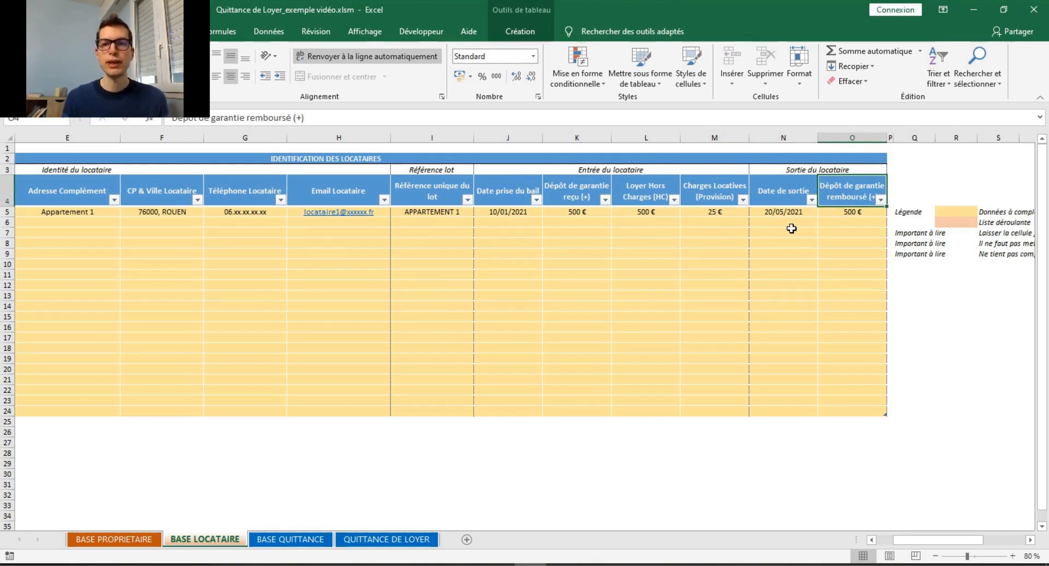
click(782, 214)
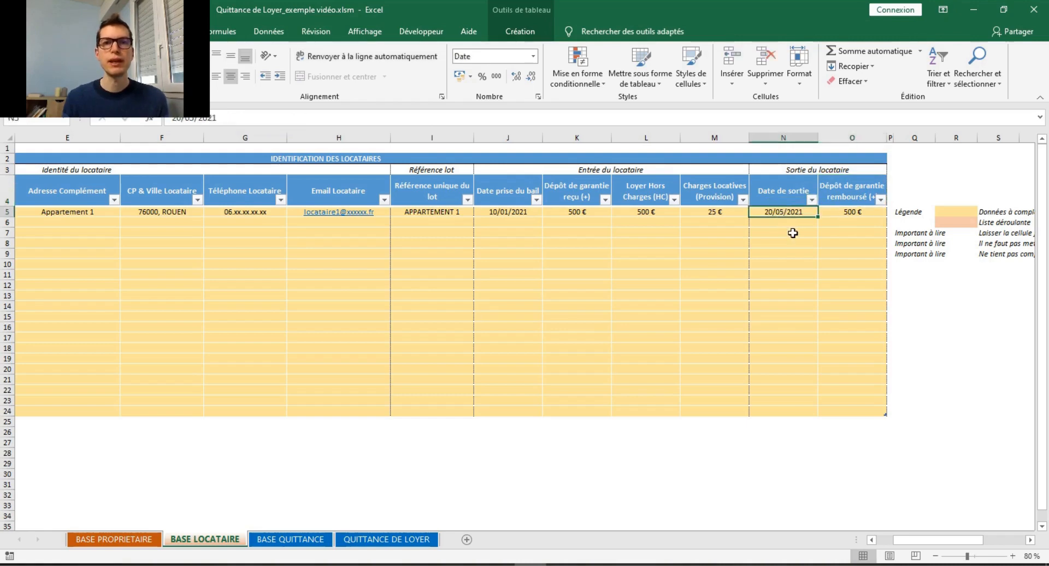
click(850, 212)
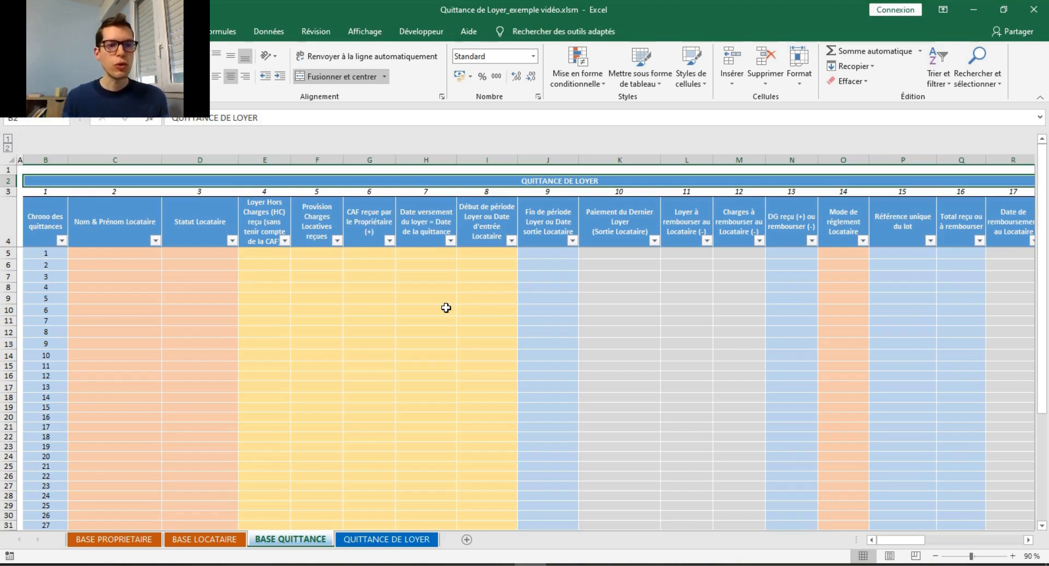
For receipt 1 in BASE QUITTANCE, choose Locataire 1 as the tenant and Entrée Locataire as the tenant status.
click(128, 251)
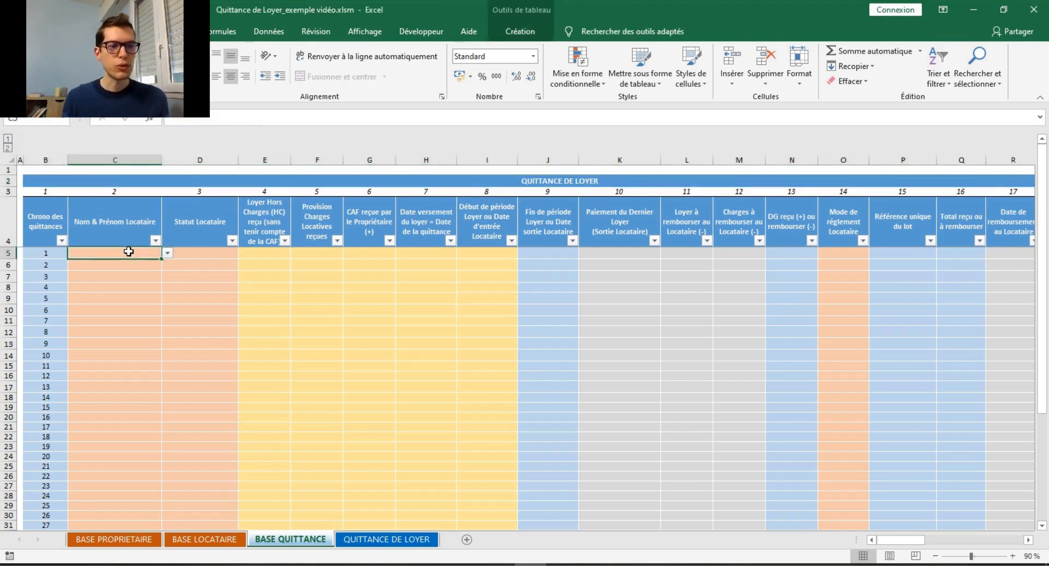
click(167, 253)
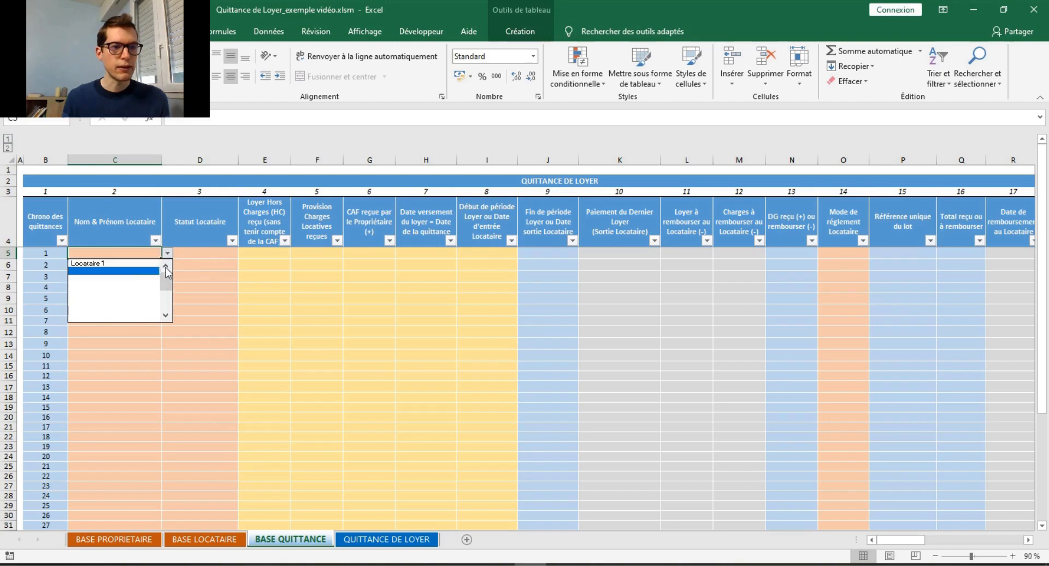
click(145, 264)
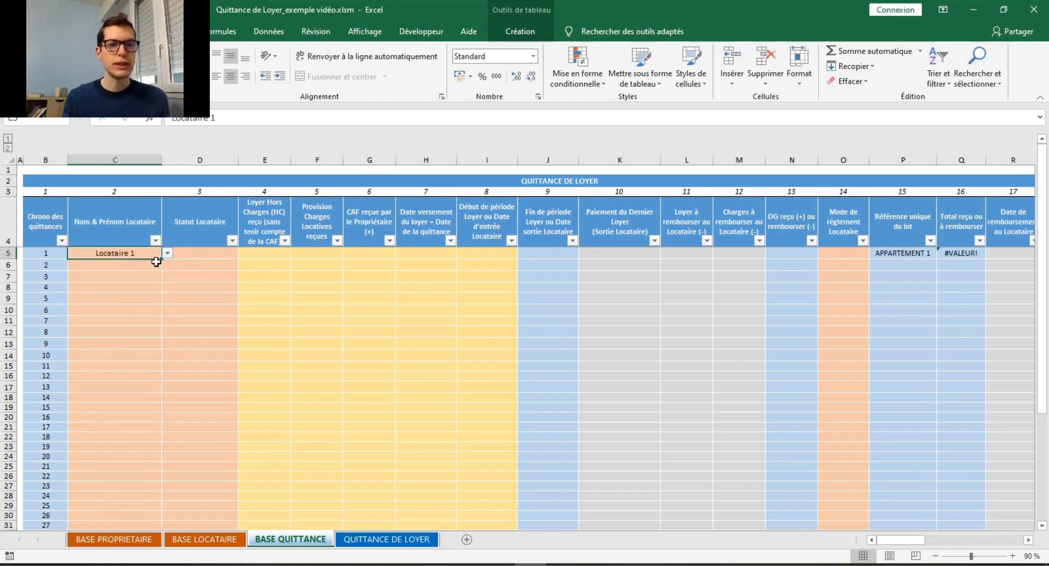
click(197, 254)
click(244, 254)
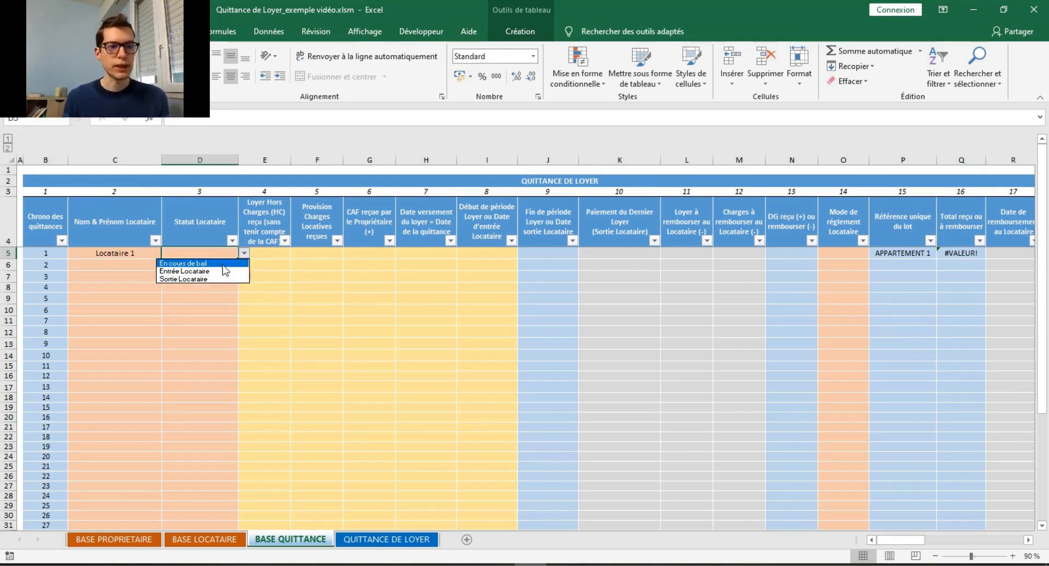
click(223, 271)
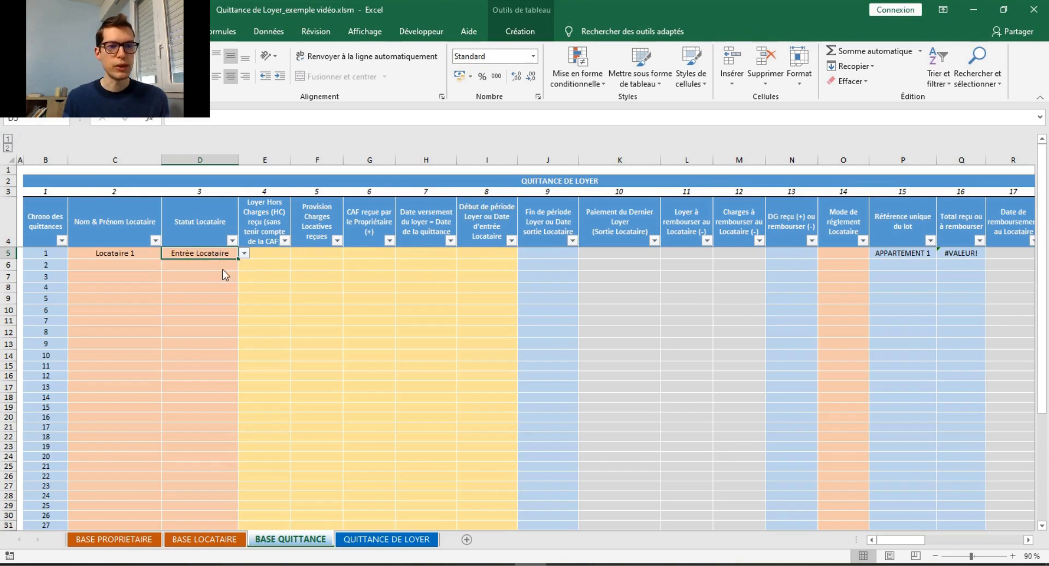
Copy the prorated rent and charges from the first-month prorata calculation and paste them as values into receipt 1's rent and charges cells.
click(264, 255)
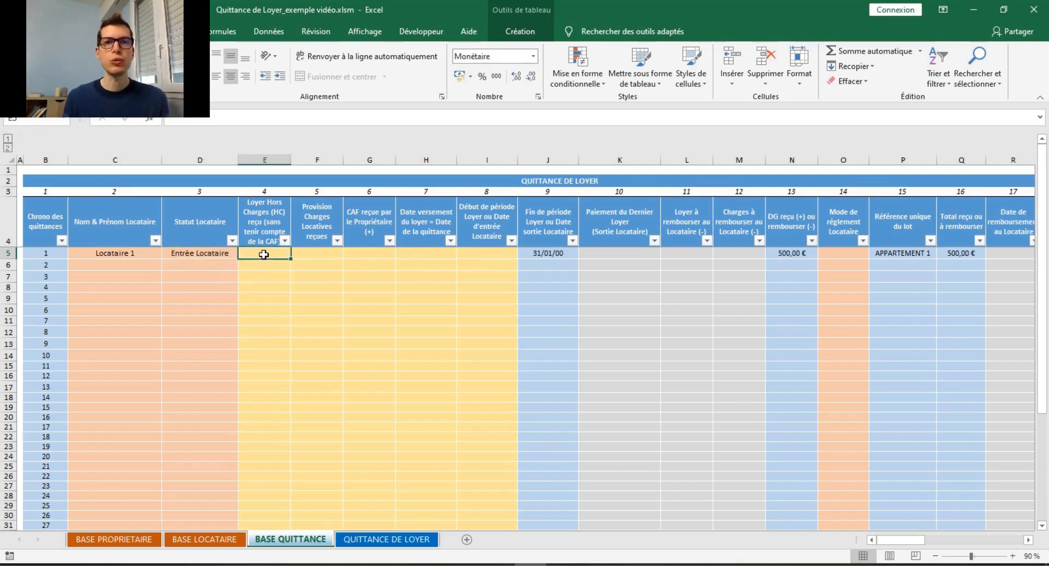
drag(897, 544, 925, 545)
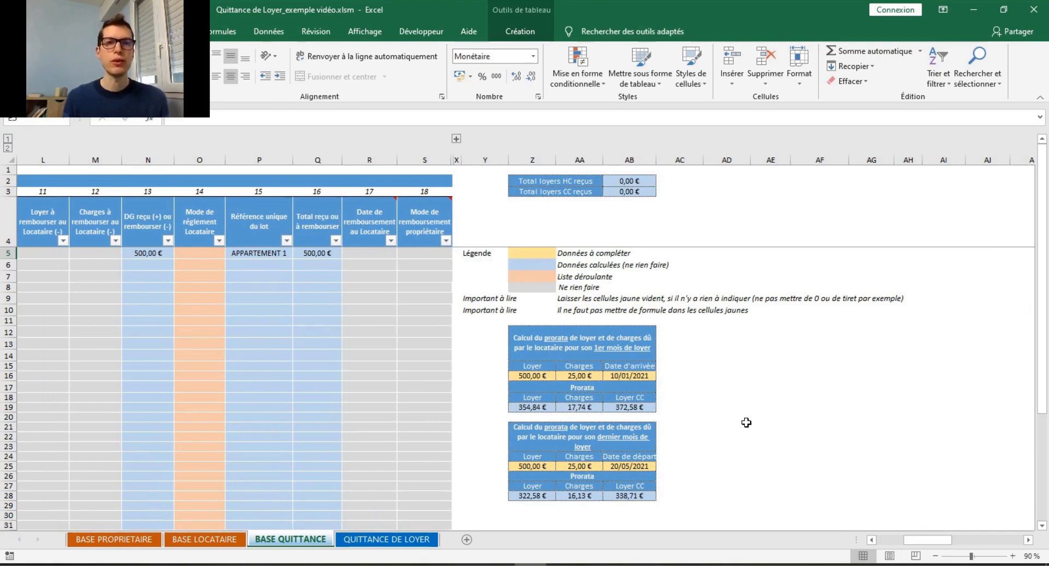
click(599, 350)
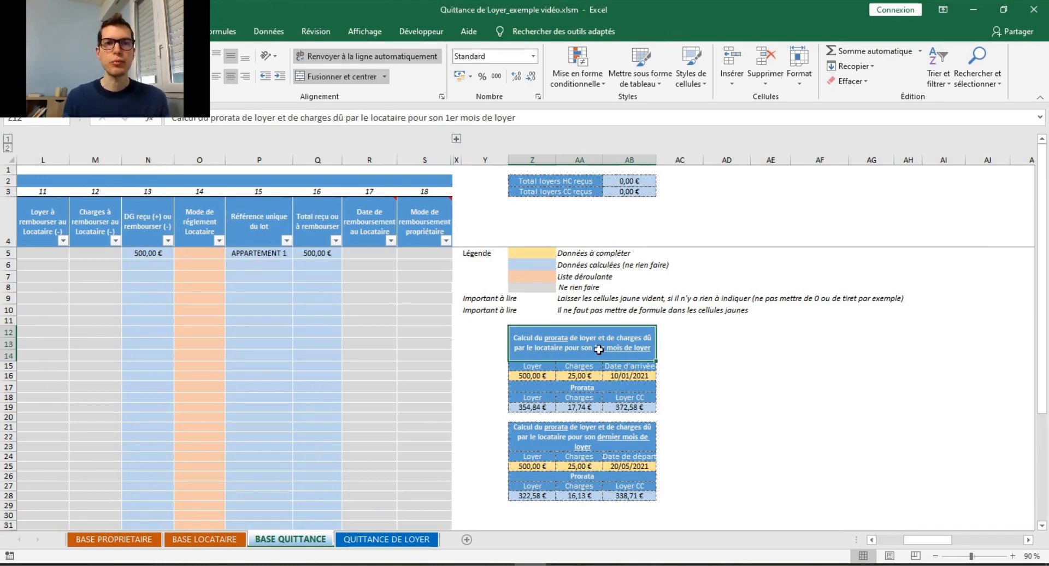
click(545, 377)
click(588, 376)
click(630, 376)
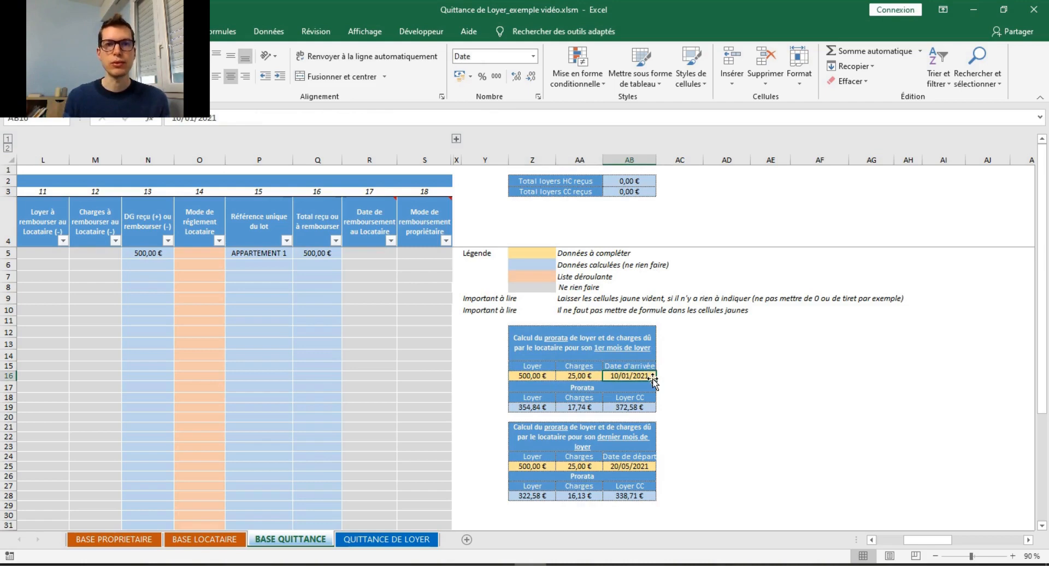
drag(550, 407, 574, 407)
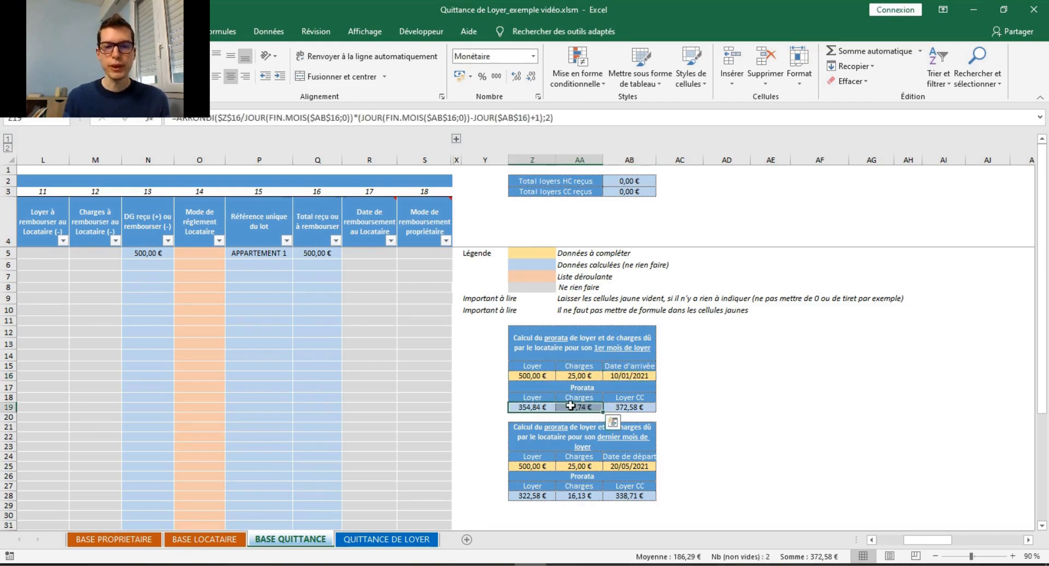
right_click(572, 408)
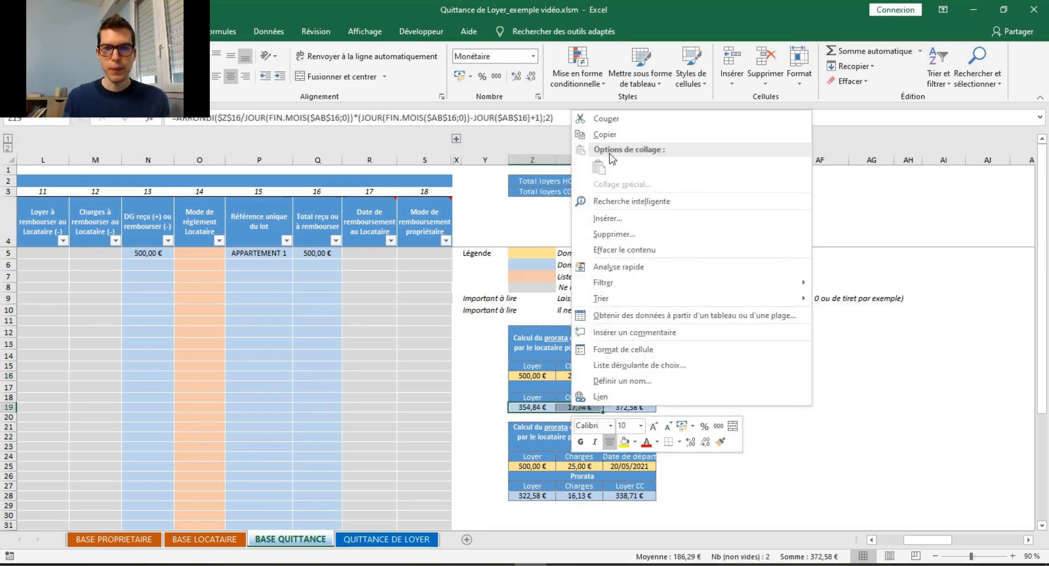
click(606, 137)
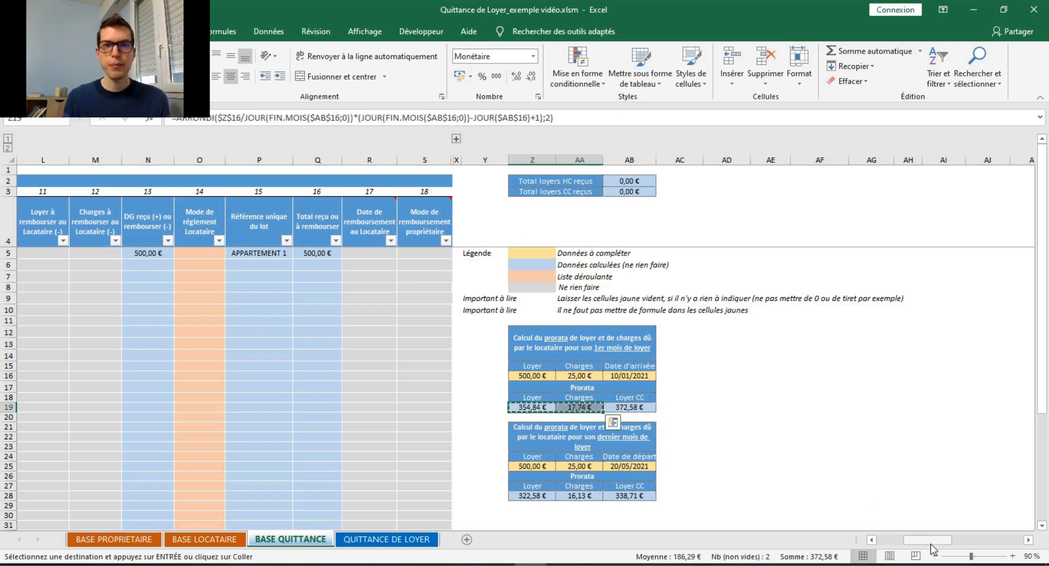
drag(930, 544, 896, 542)
right_click(276, 253)
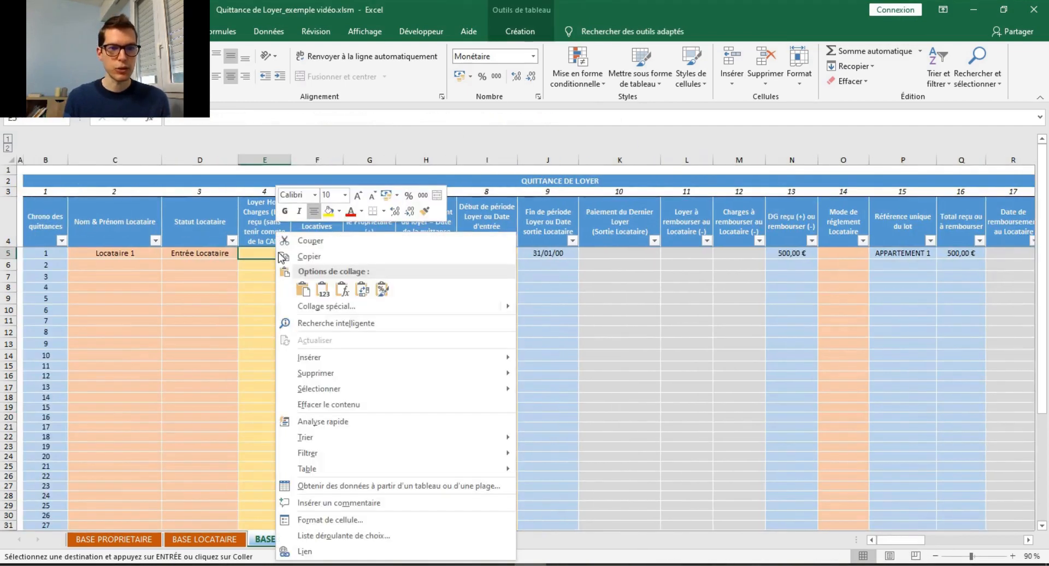
click(319, 289)
Leave receipt 1's CAF amount empty and enter 10/01/21 as both its payment date and its period start date.
click(367, 253)
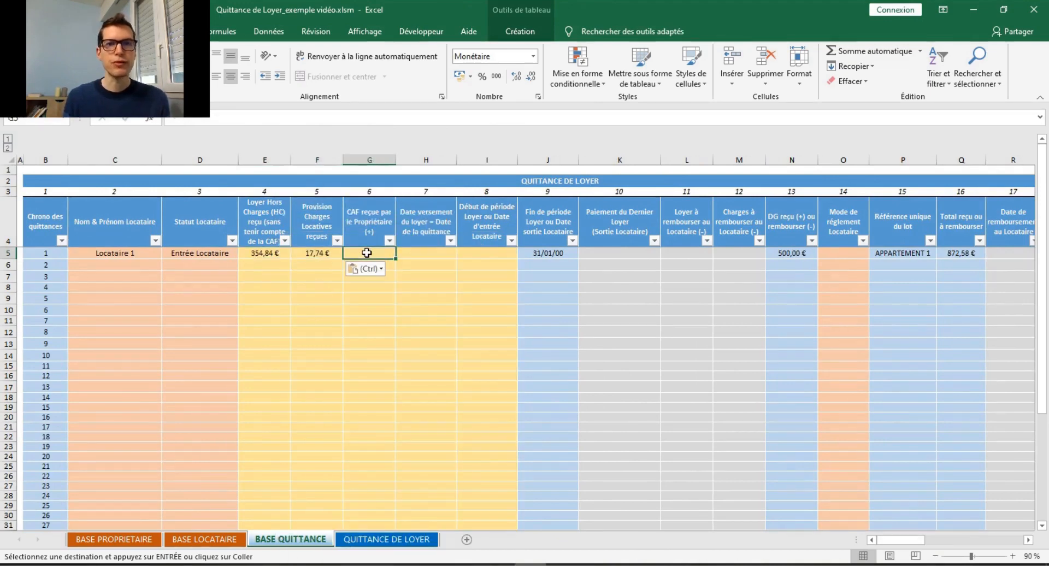
click(422, 255)
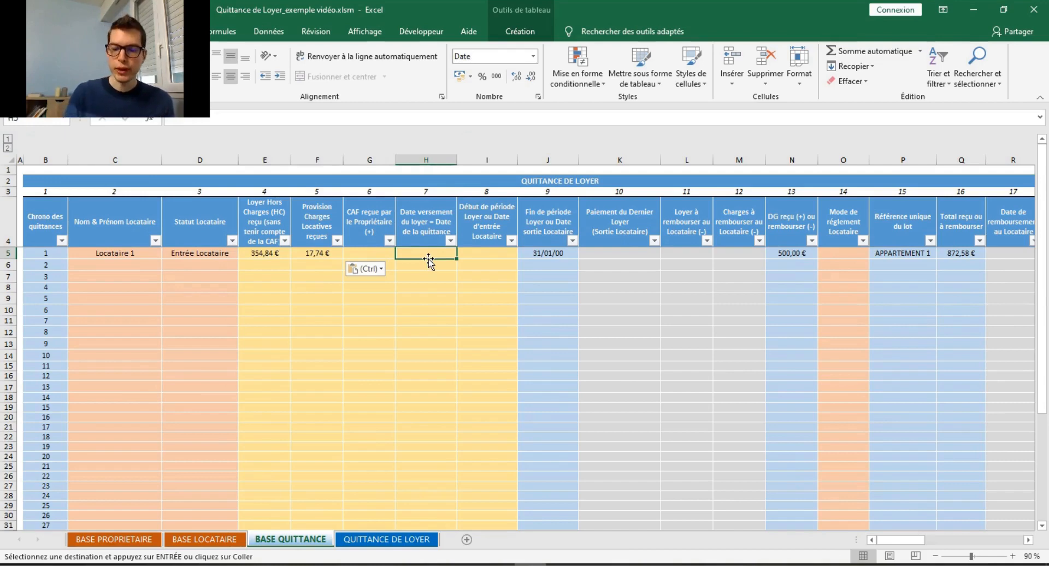
text(10/01/21)
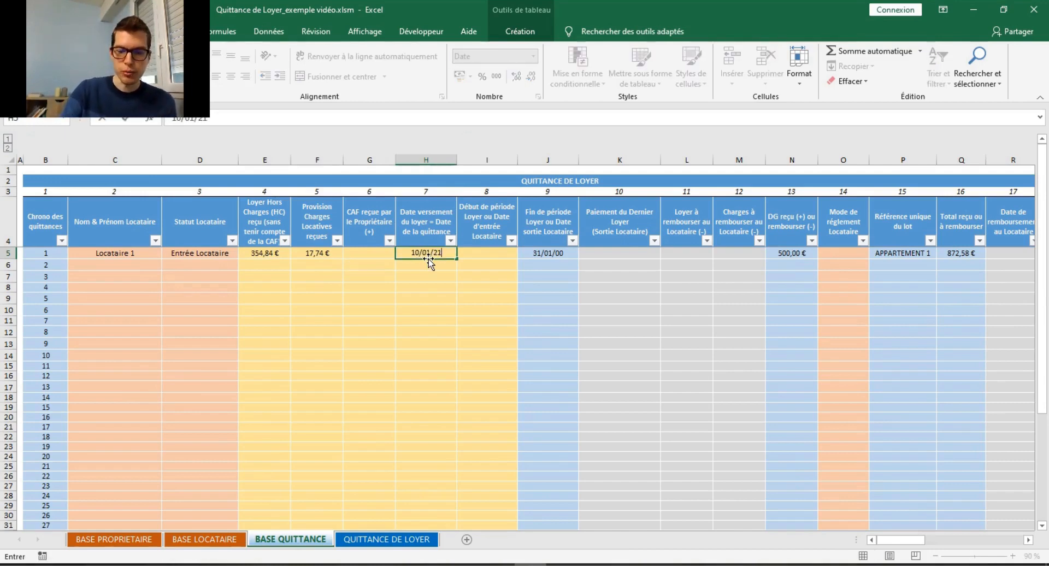
key(Tab)
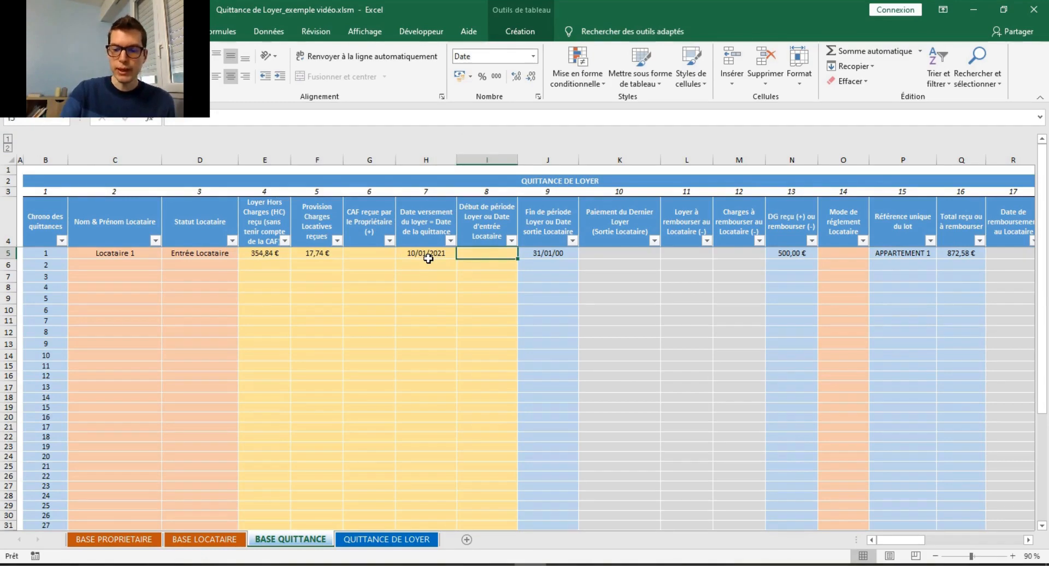
text(10/01/21)
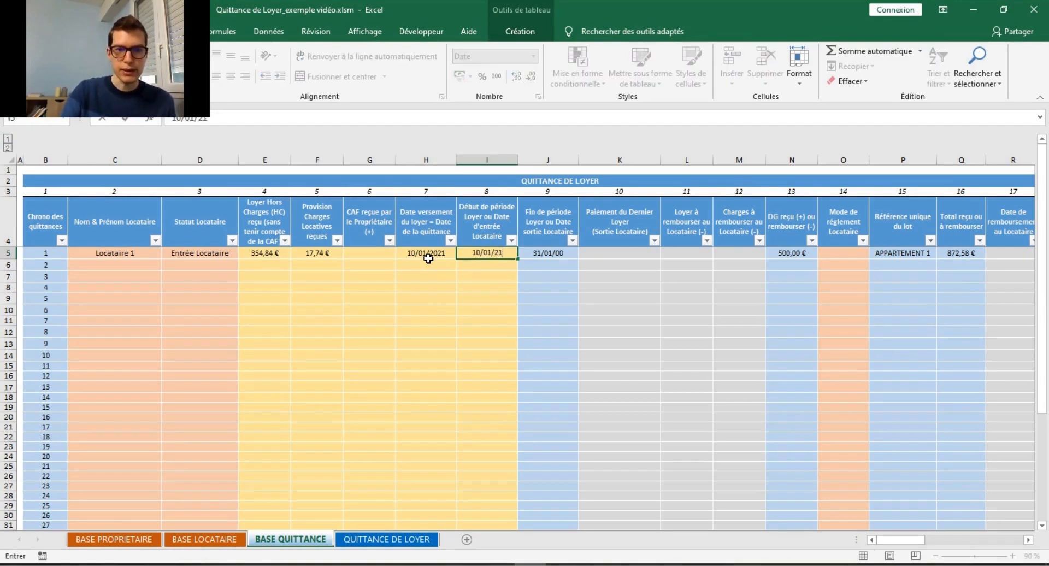
key(Return)
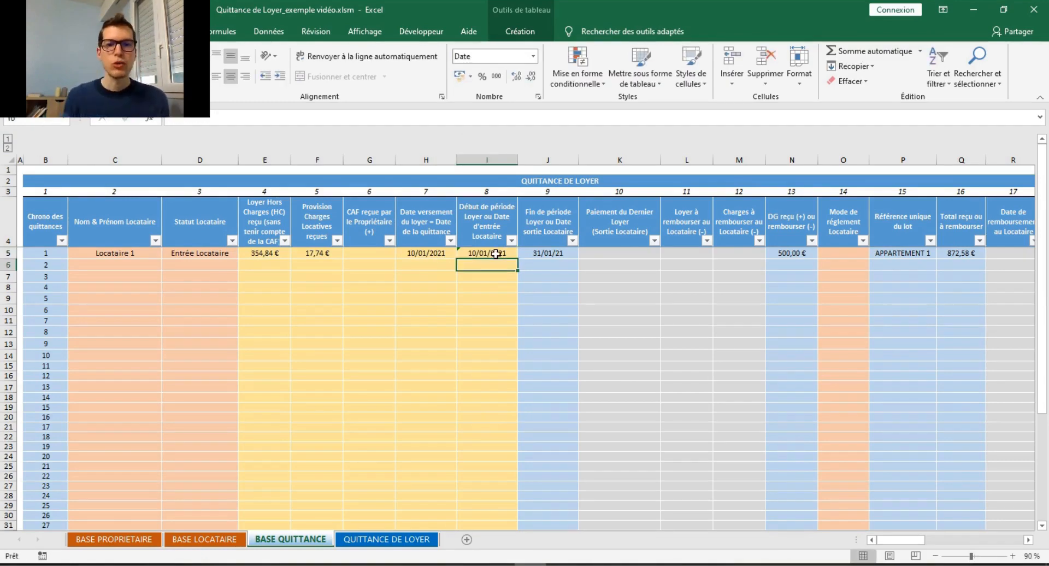
Check receipt 1's period end, deposit and total cells, and set its tenant payment method to Chèque.
click(548, 252)
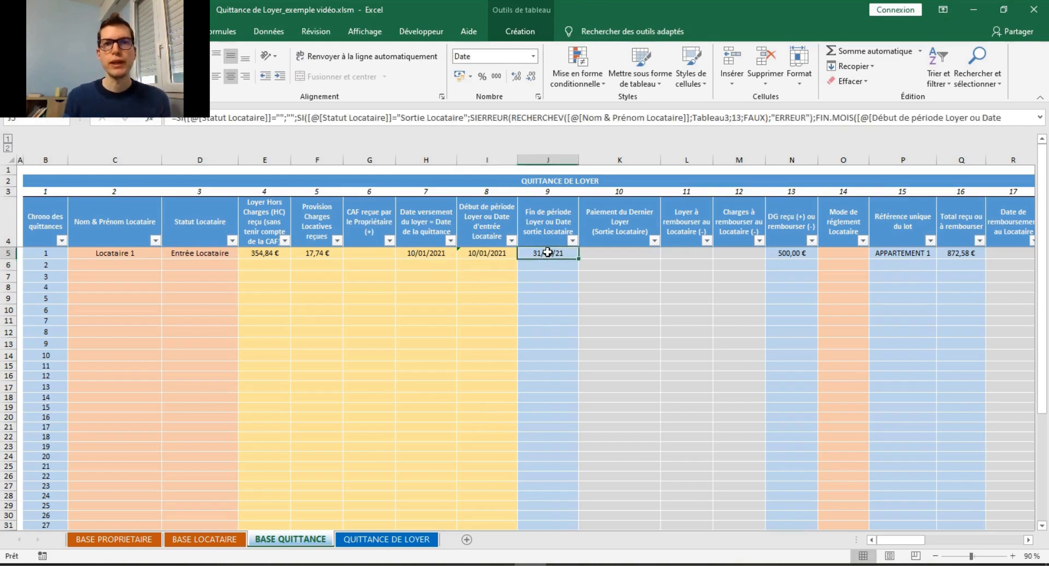
click(793, 254)
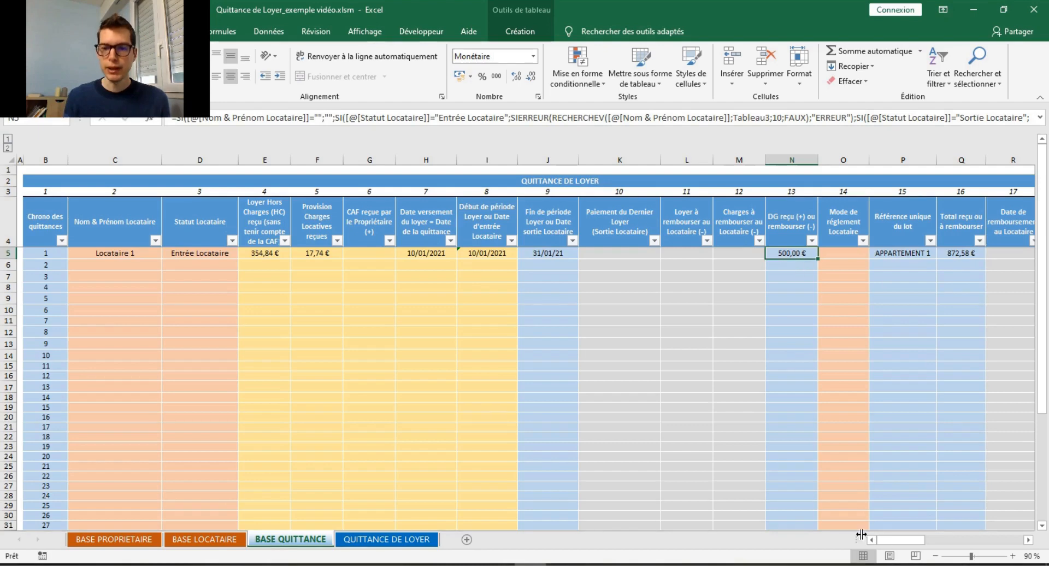
drag(909, 543, 917, 544)
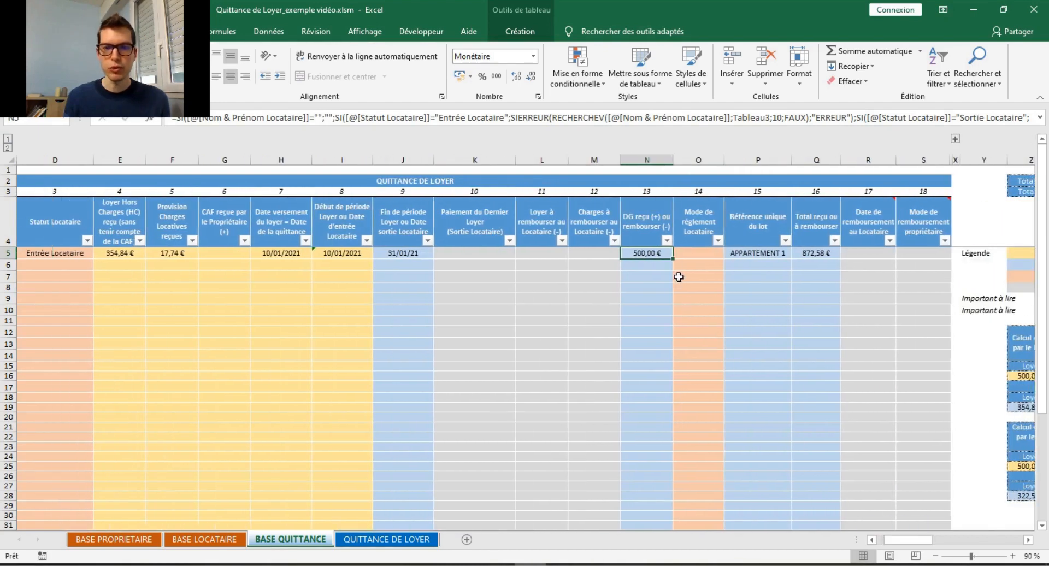
click(681, 256)
click(730, 254)
click(703, 264)
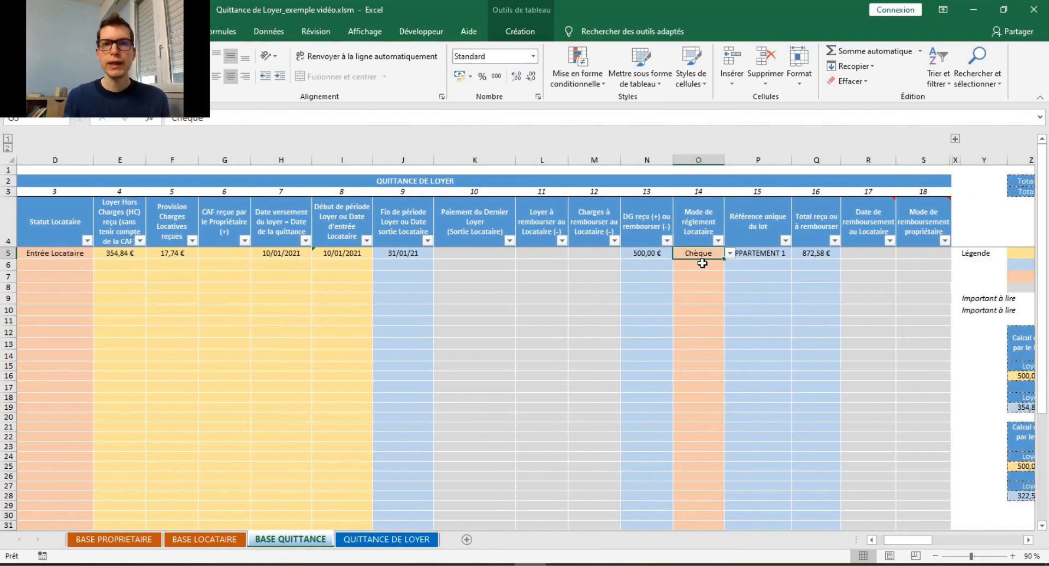
click(811, 257)
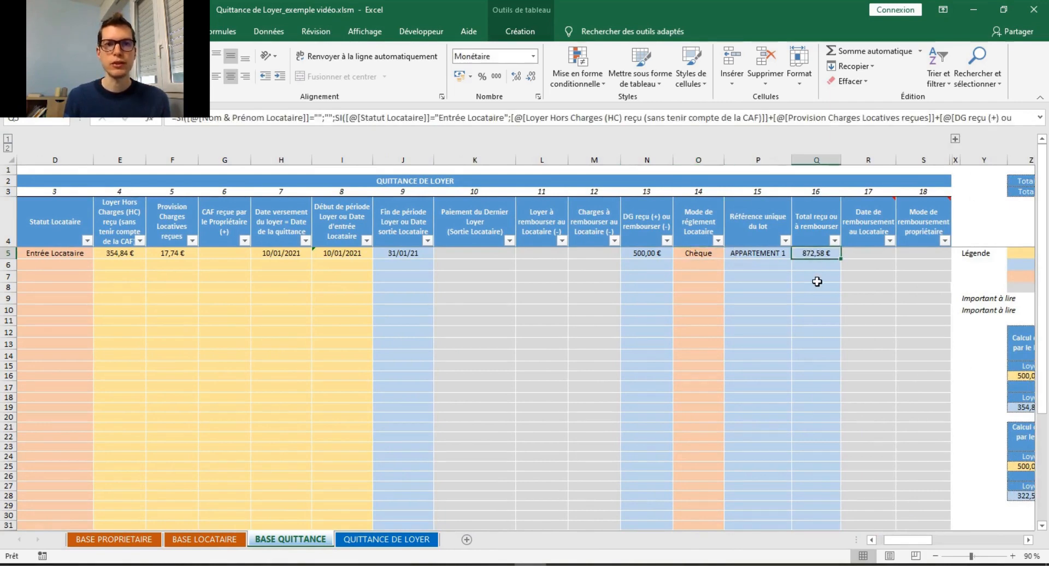
For receipt 2, choose Locataire 1 as the tenant and En cours de bail as the tenant status.
drag(917, 540, 902, 540)
click(114, 265)
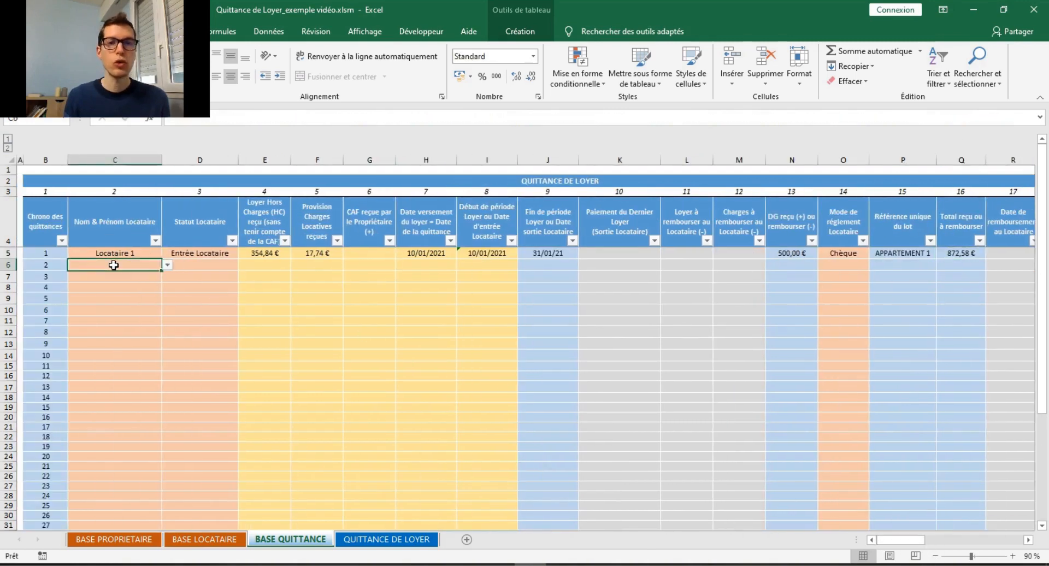
click(167, 265)
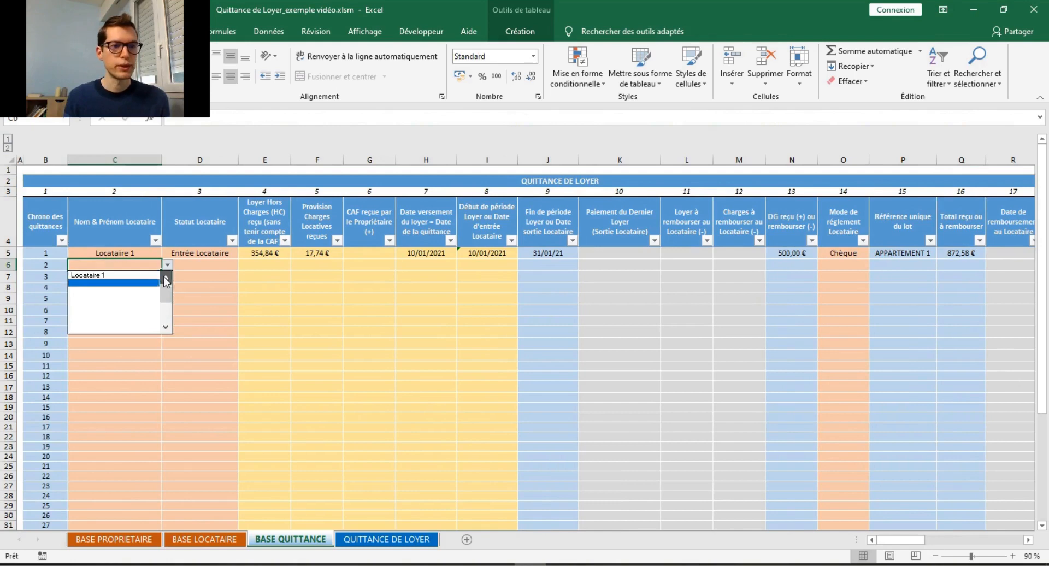
click(98, 275)
click(209, 264)
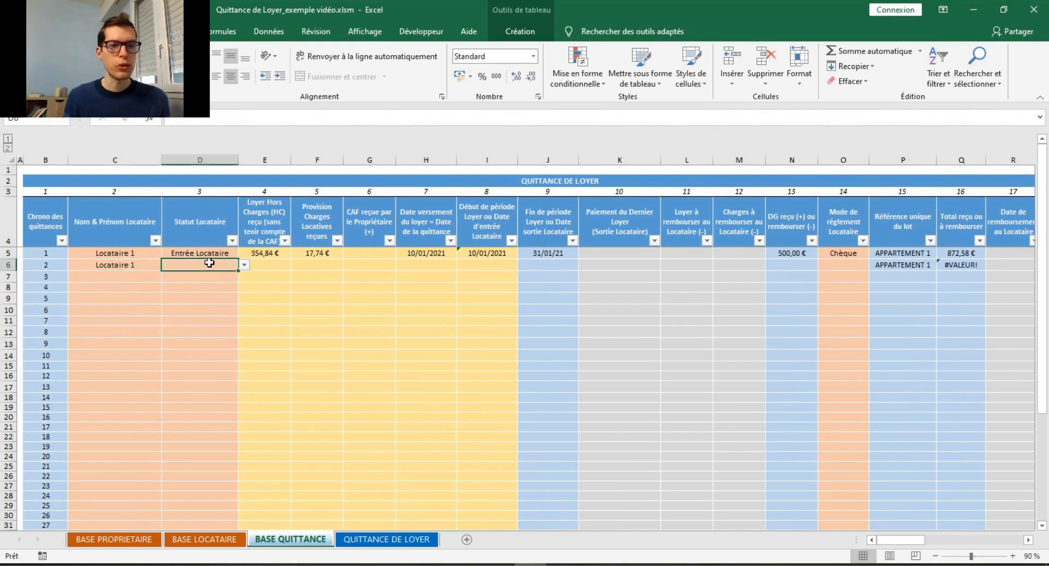
click(244, 265)
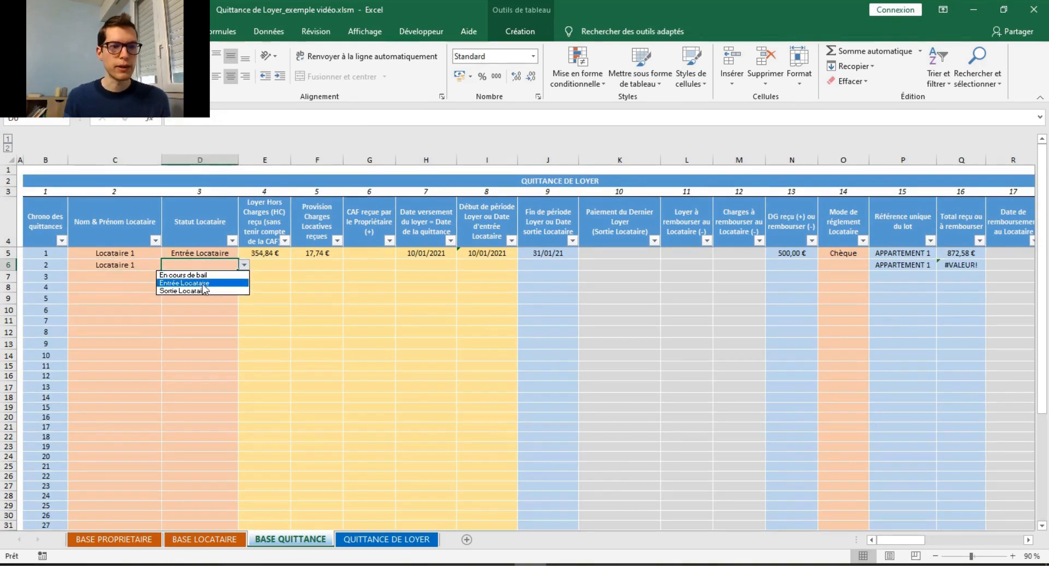
click(183, 275)
Enter 500 € as receipt 2's rent excluding charges and 25 € as its rental charges provision.
click(264, 266)
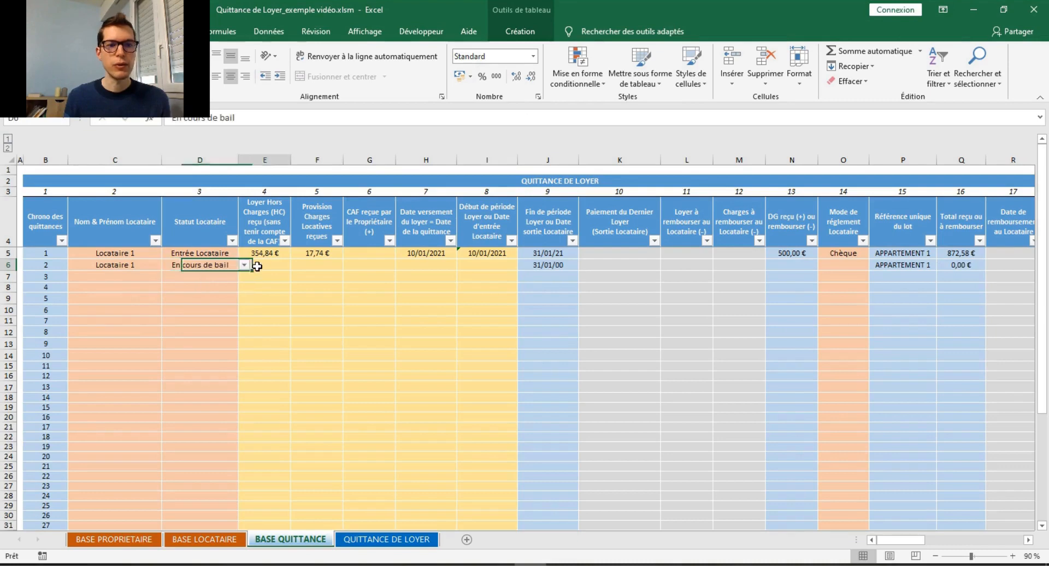
text(500)
click(309, 269)
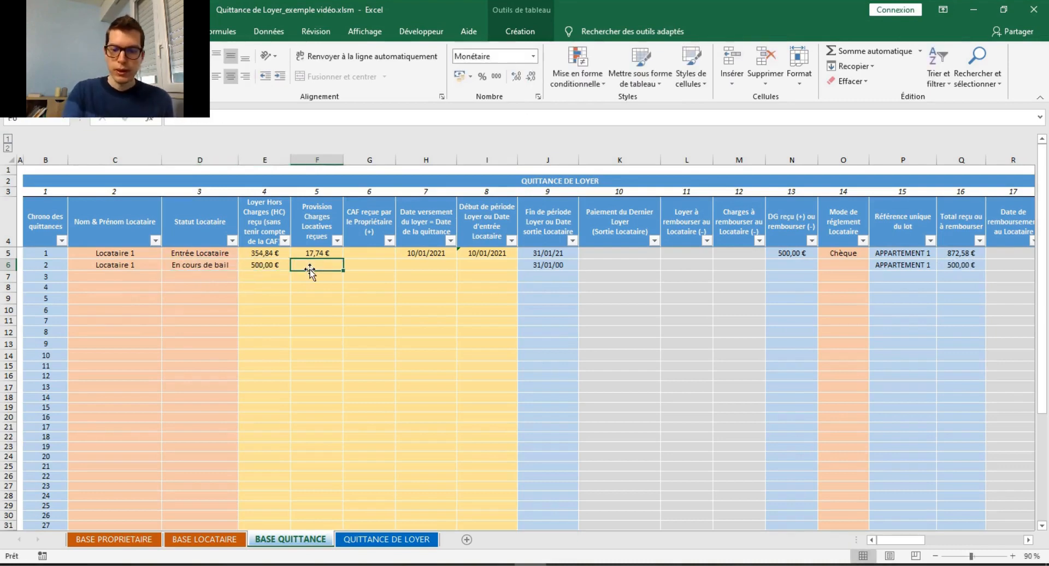
text(25,00 €)
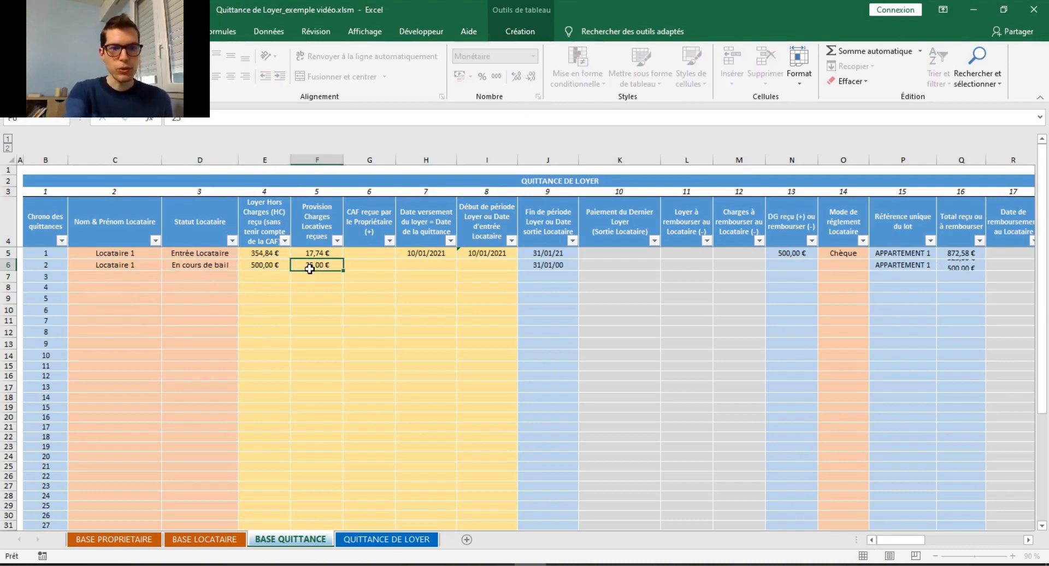
key(Tab)
Enter 05/02/2021 as receipt 2's payment date and 01/02/21 as its period start date, leaving its CAF amount empty.
key(Tab)
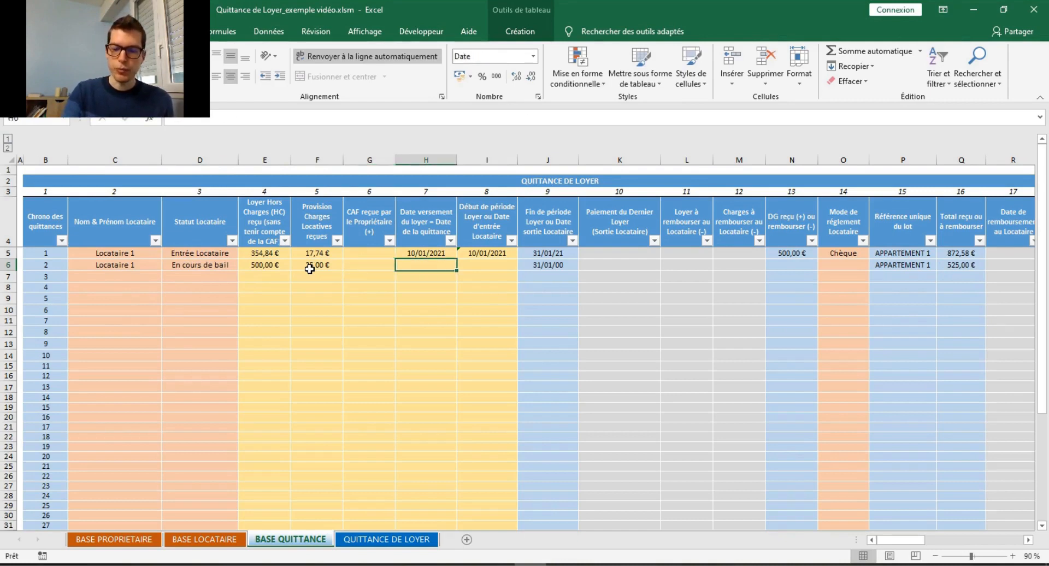
text(05/0)
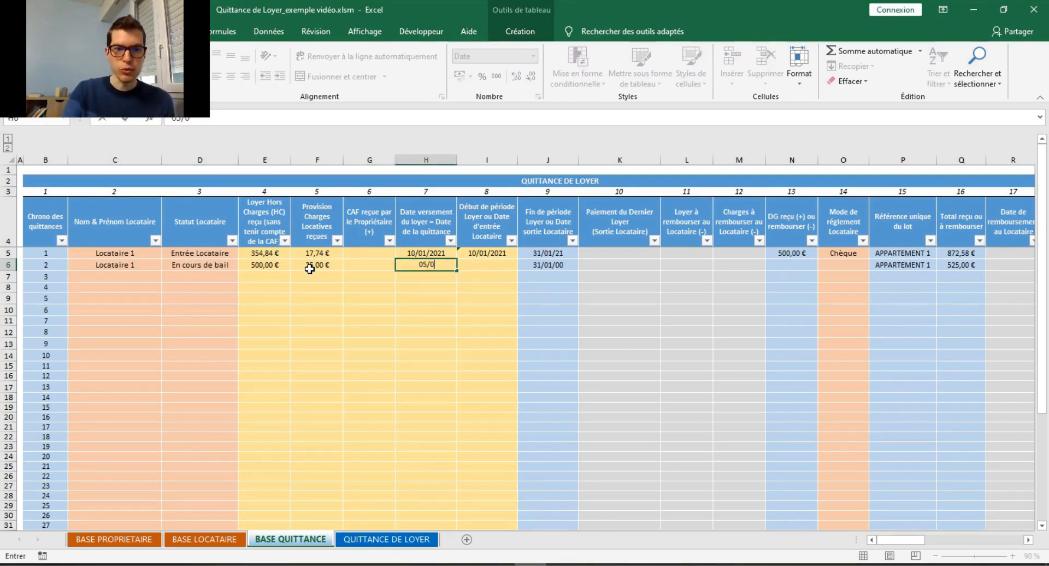
text(2/2021)
key(Tab)
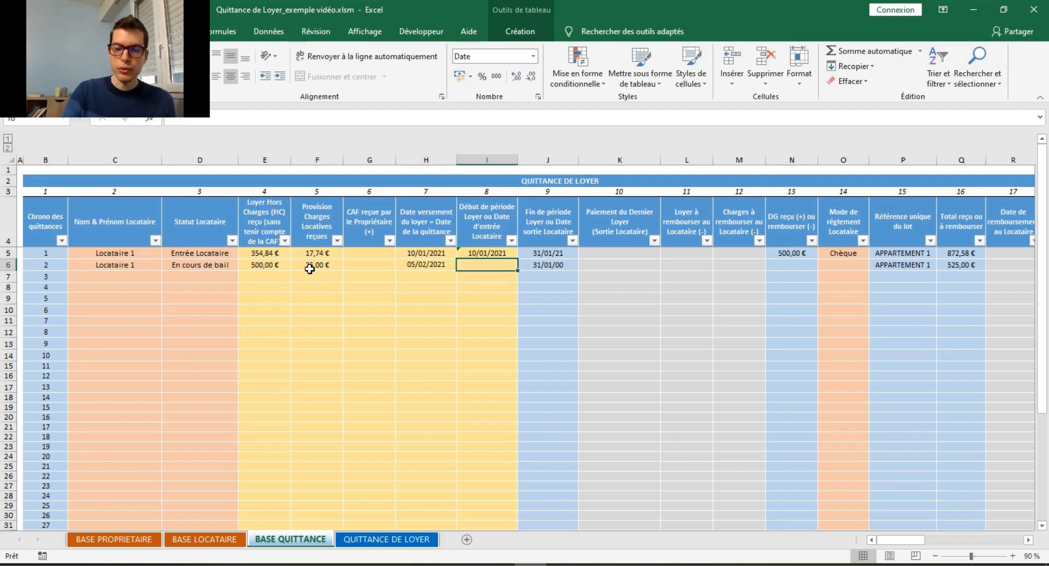
text(01/02/21)
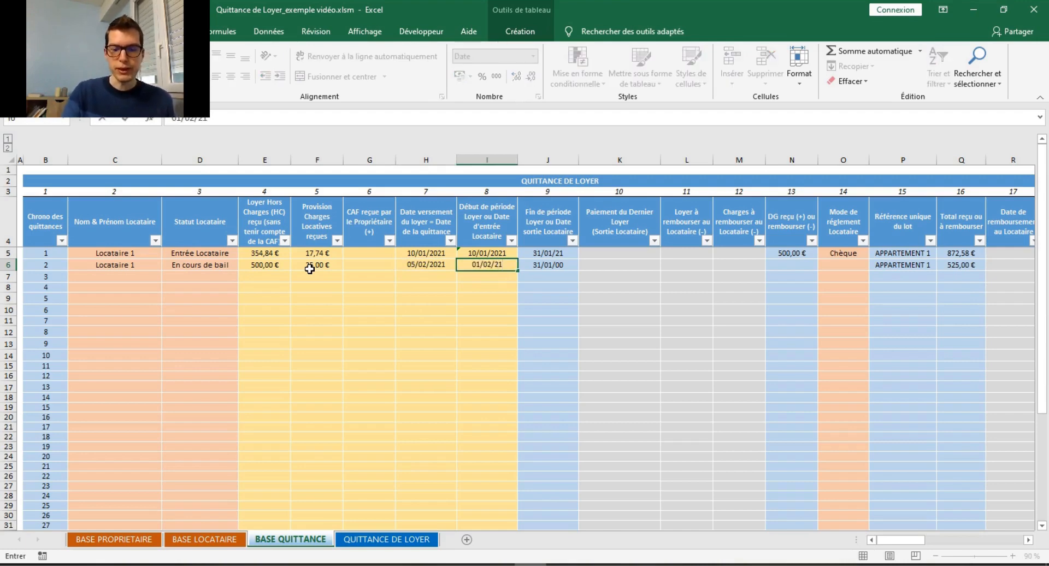
key(Tab)
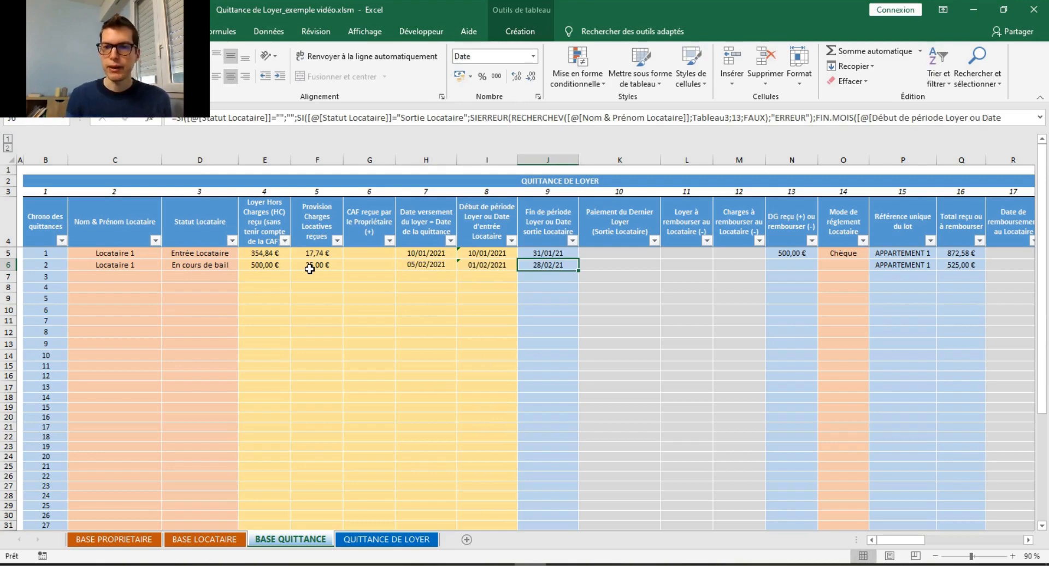
Set receipt 2's tenant payment method to Virement.
click(842, 264)
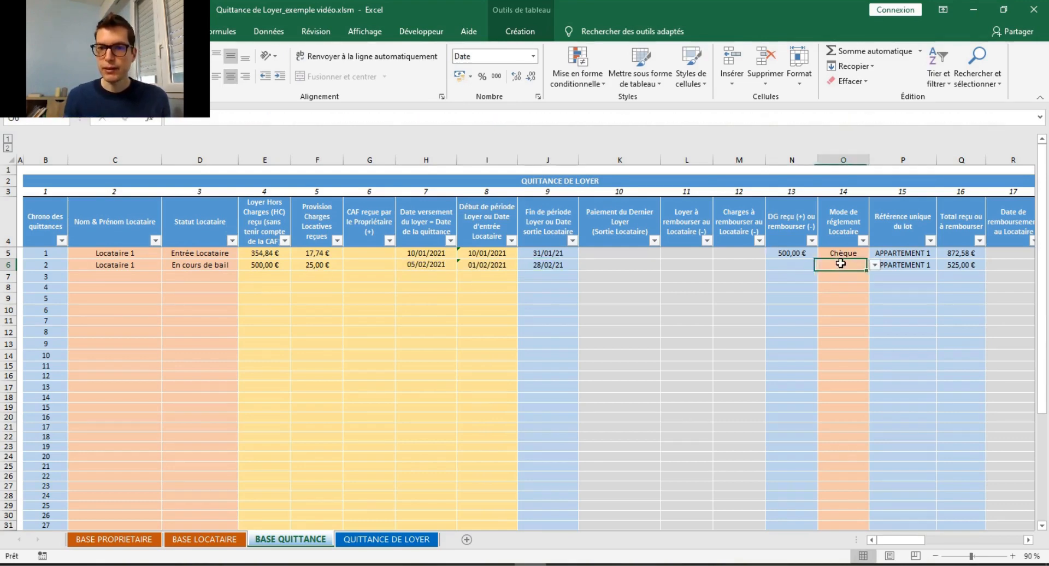
click(876, 265)
click(835, 283)
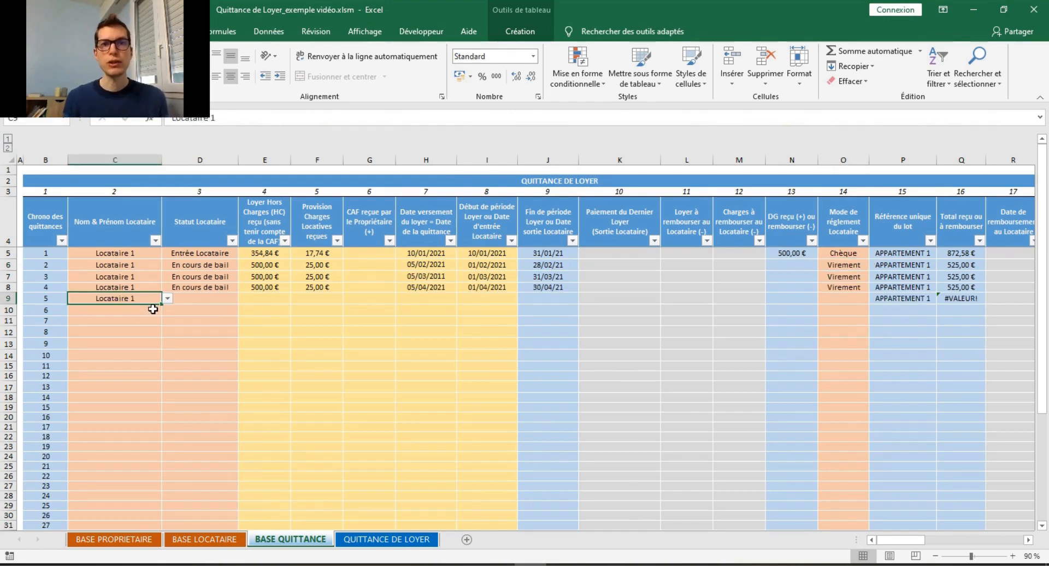
Set the tenant status of receipt 5 to Sortie Locataire.
click(219, 299)
click(244, 299)
click(226, 325)
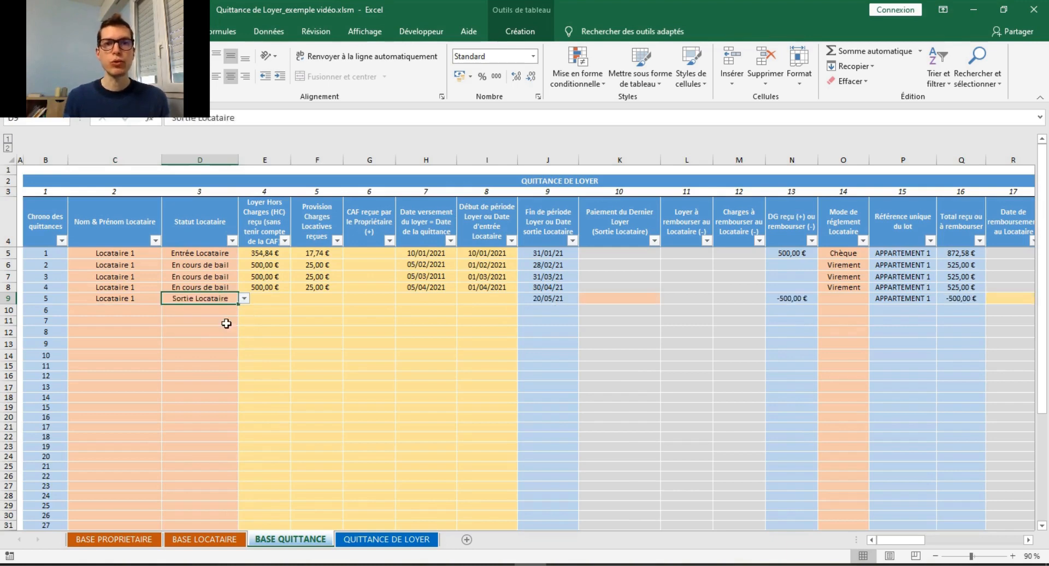
Enter 500 € as receipt 5's rent excluding charges and 25 € as its charges provision, leaving the CAF amount empty.
click(261, 298)
text(500)
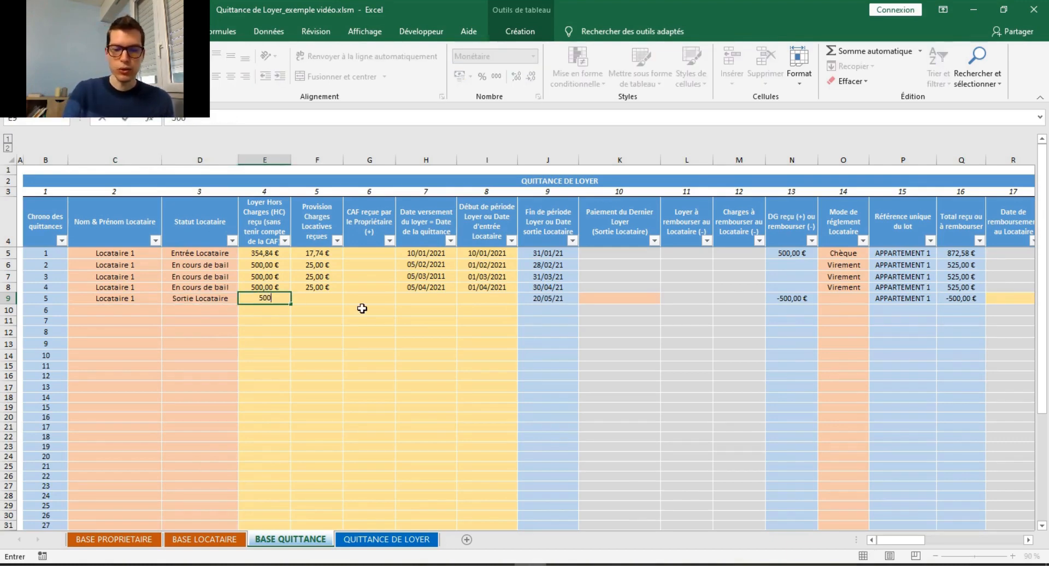
key(Tab)
text(25)
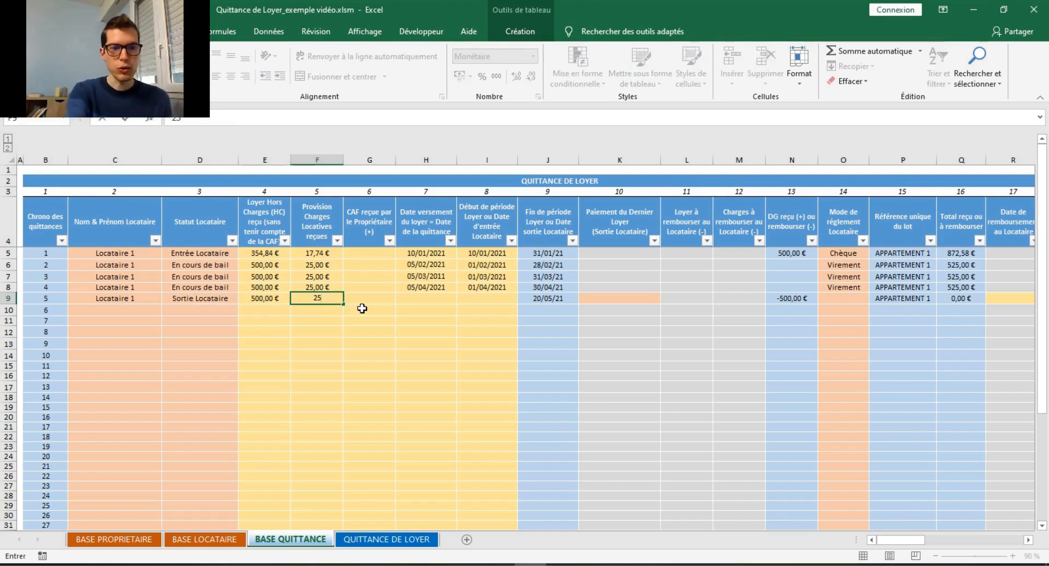
key(Tab)
key(Tab)
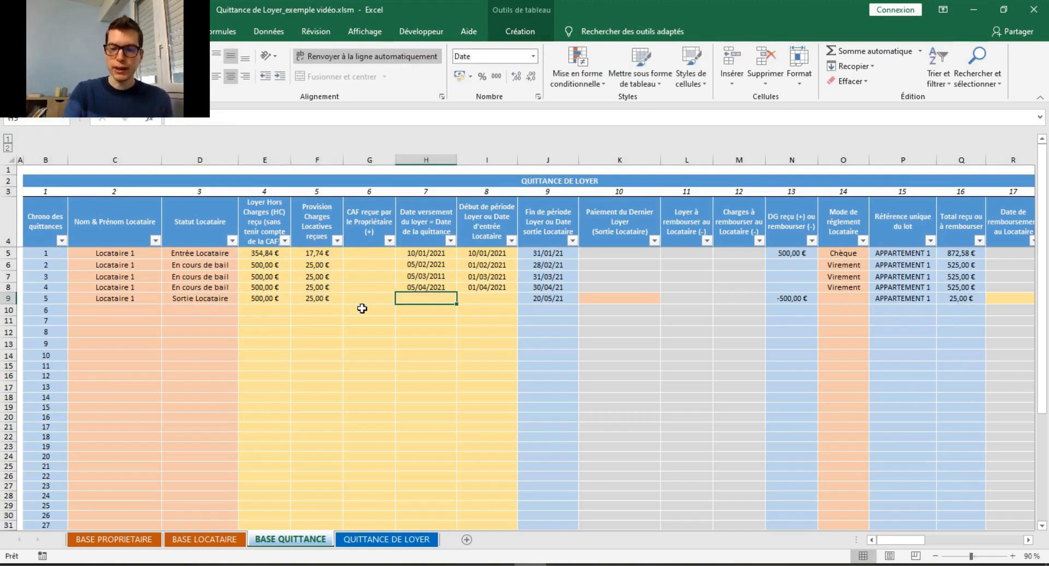
Enter 05/05/21 as receipt 5's payment date and 01/05/21 as its period start date.
text(05/05/21)
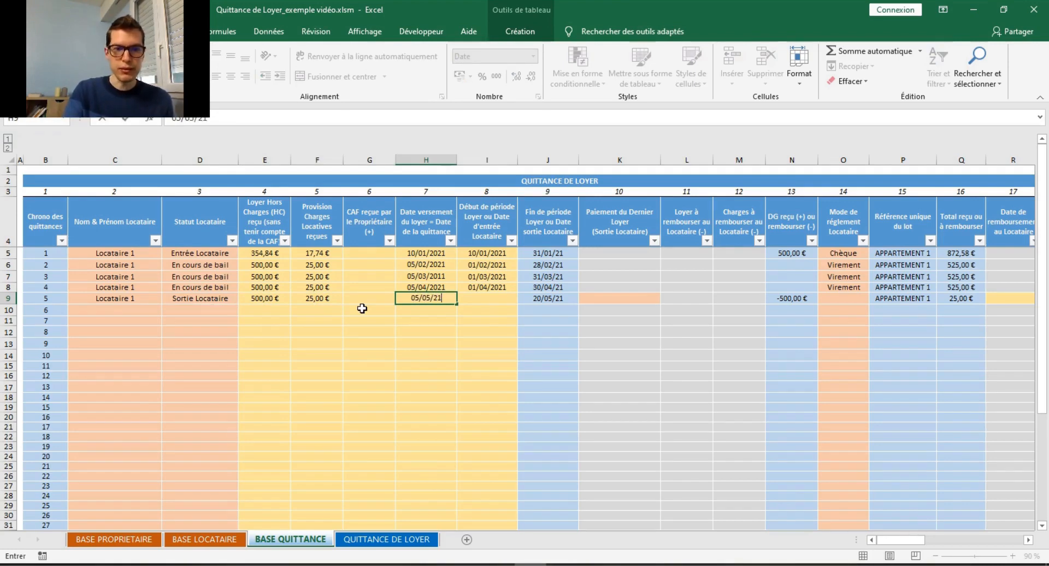
key(Tab)
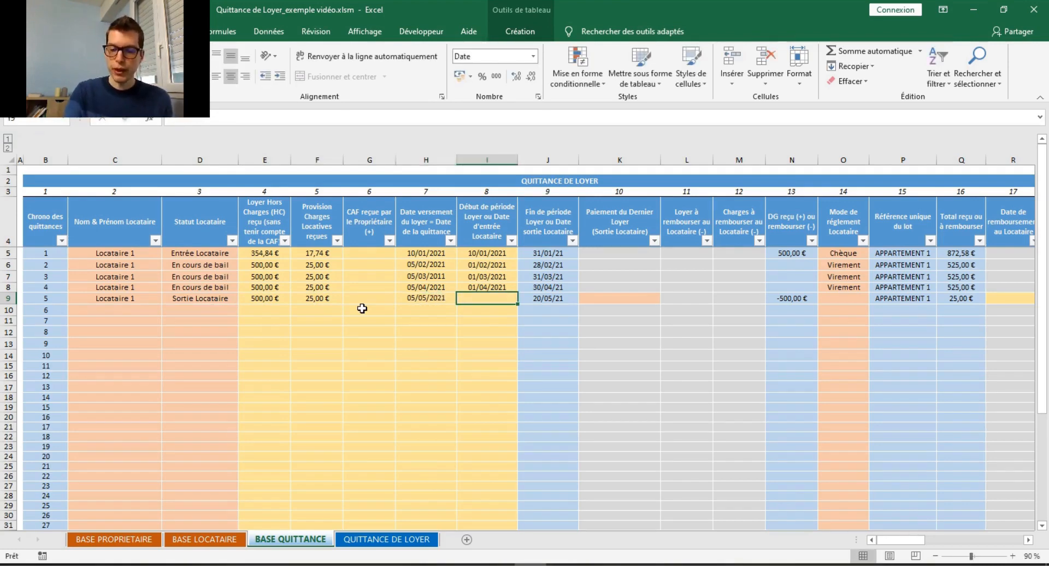
text(01/05/21)
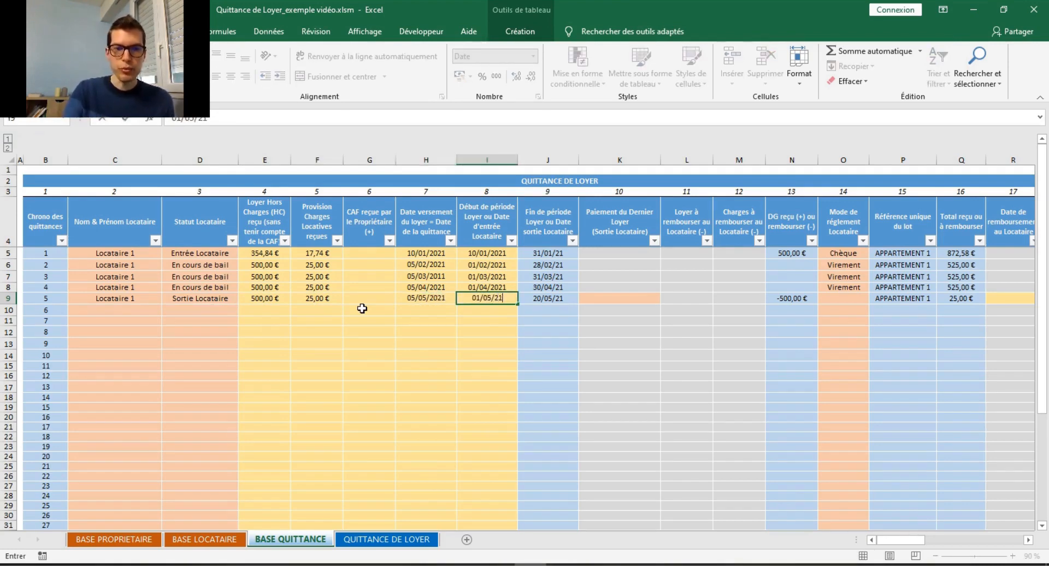
key(Return)
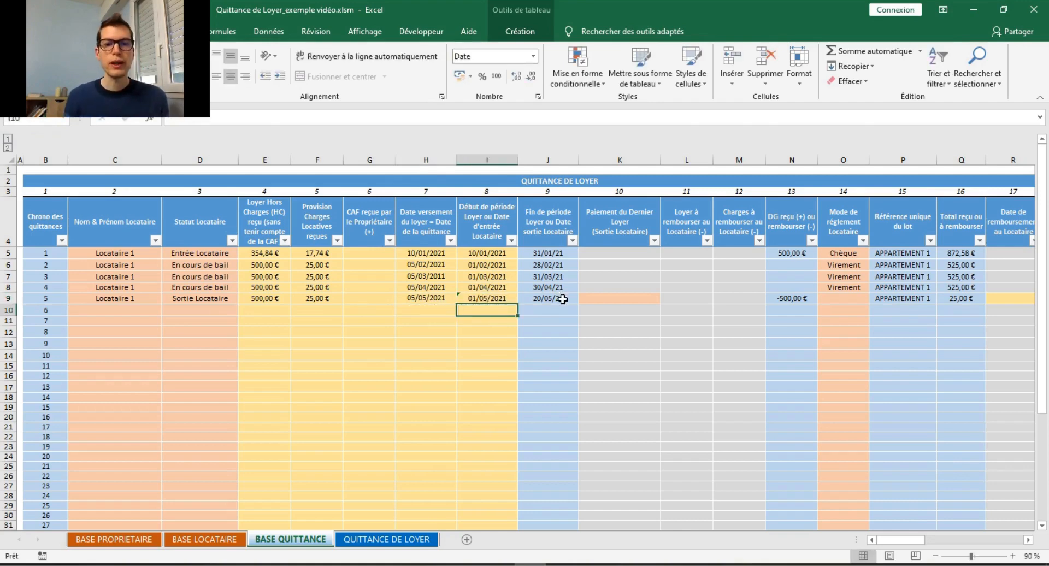
Check receipt 5's period end date and set its last rent payment option to Loyer payé à 100%.
click(563, 299)
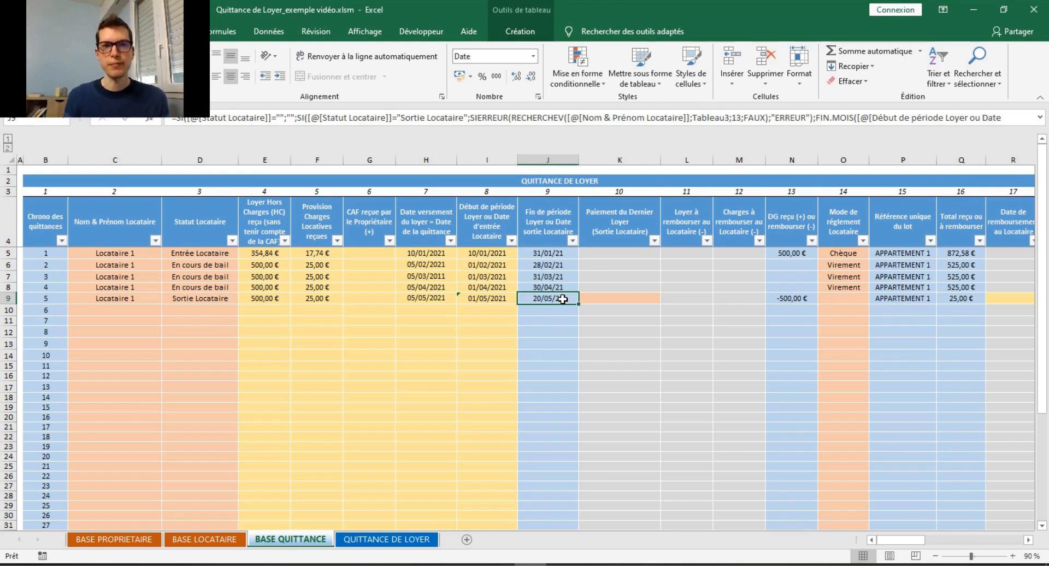
click(632, 297)
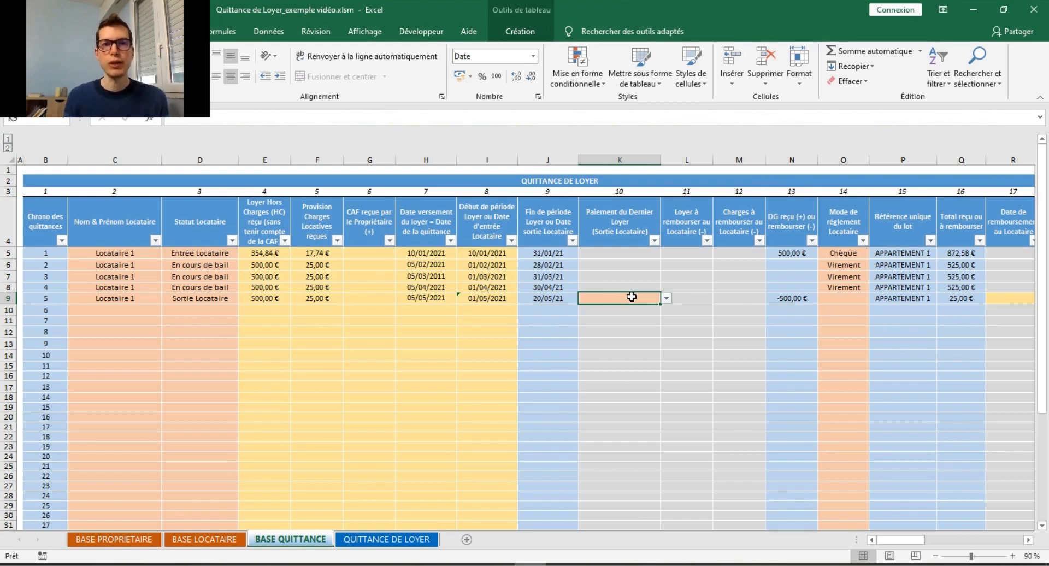
click(667, 298)
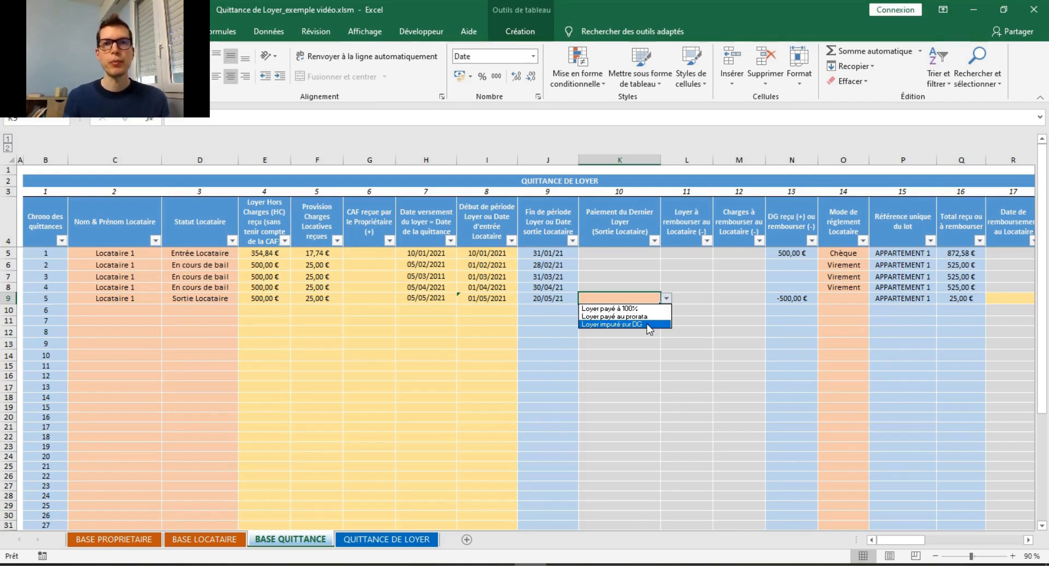
click(641, 308)
Check receipt 5's rent and deposit refund cells, and set its tenant payment method to Virement.
click(689, 301)
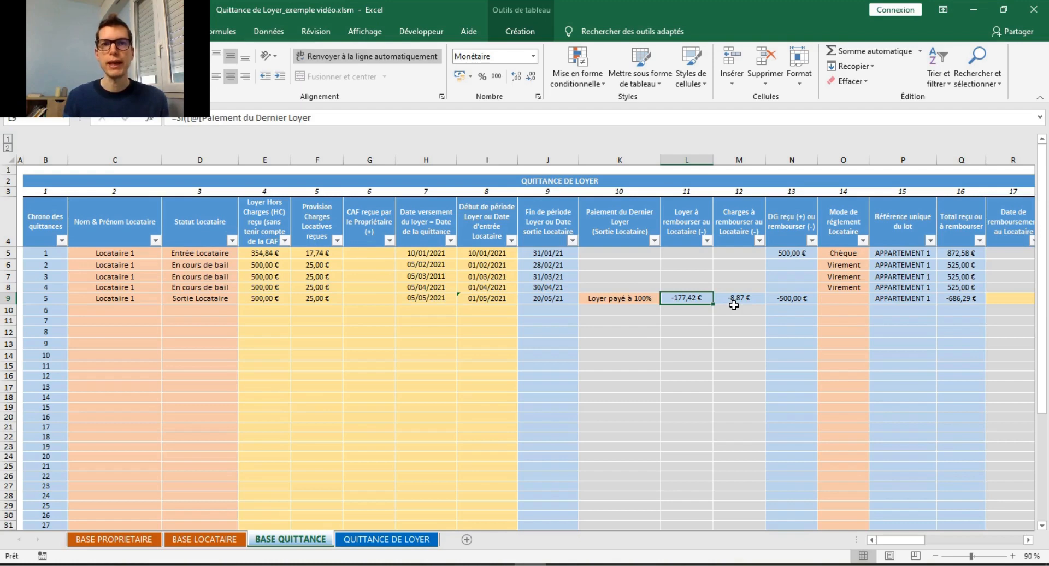
click(796, 300)
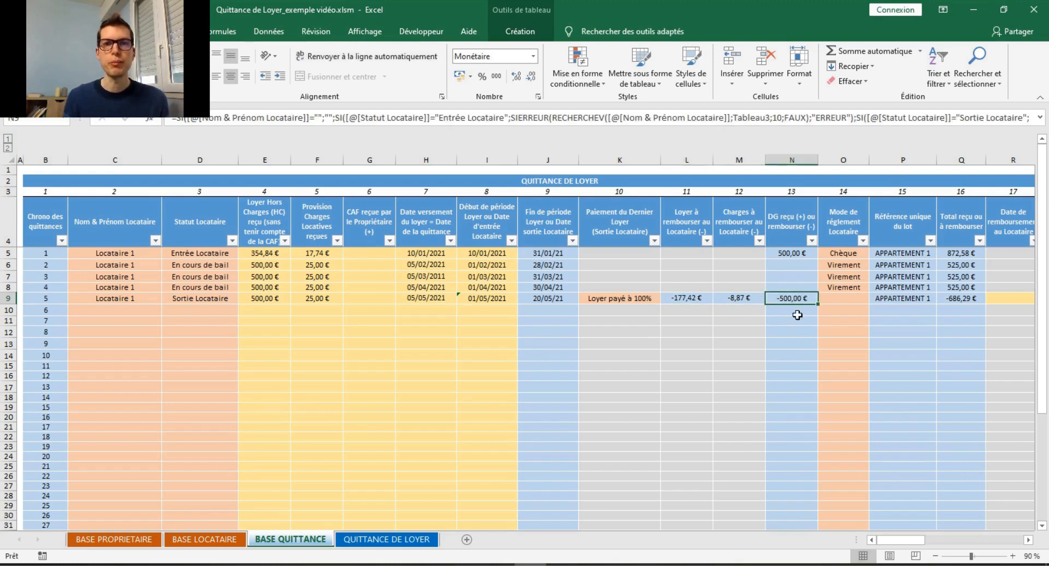
click(844, 299)
click(875, 299)
click(857, 318)
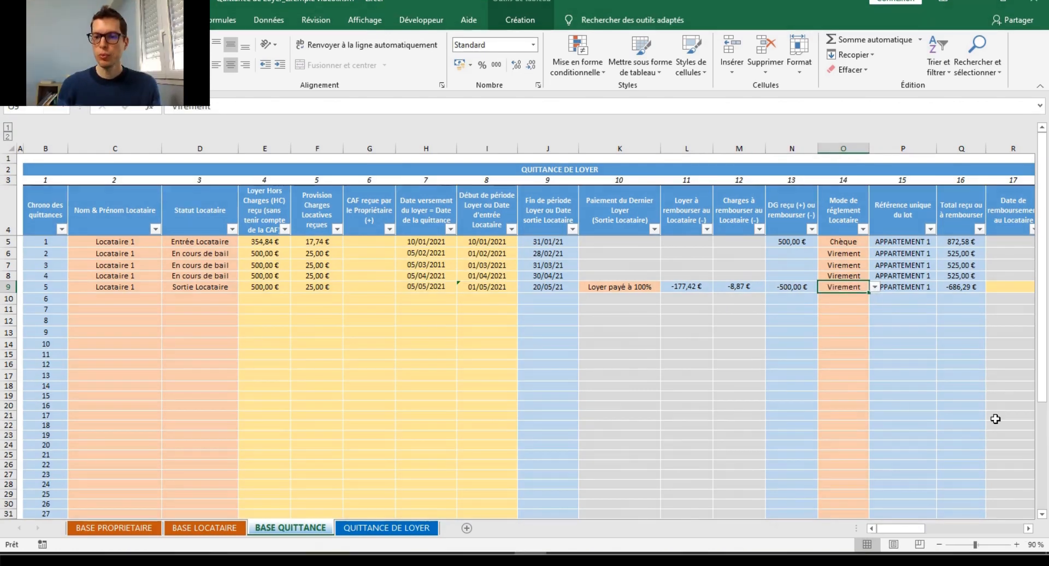
Enter 20/05/2021 as the date of refund to the tenant for receipt 5.
click(1028, 529)
click(1028, 529)
click(1028, 529)
click(1028, 529)
click(787, 287)
text(20/05/2021)
key(Return)
Set the owner's refund method for receipt 5 to Chèque.
click(837, 288)
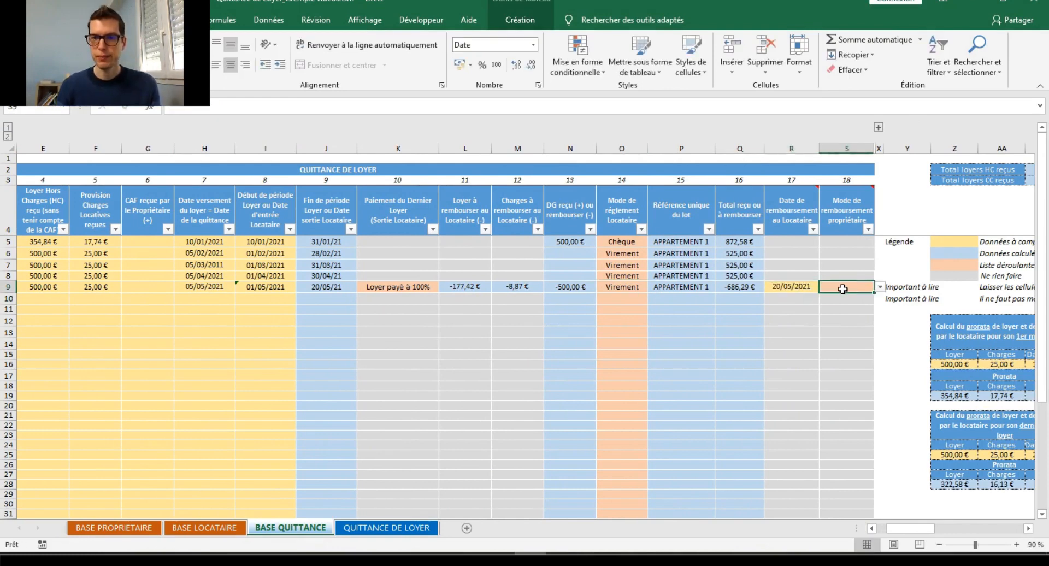
click(881, 287)
click(862, 297)
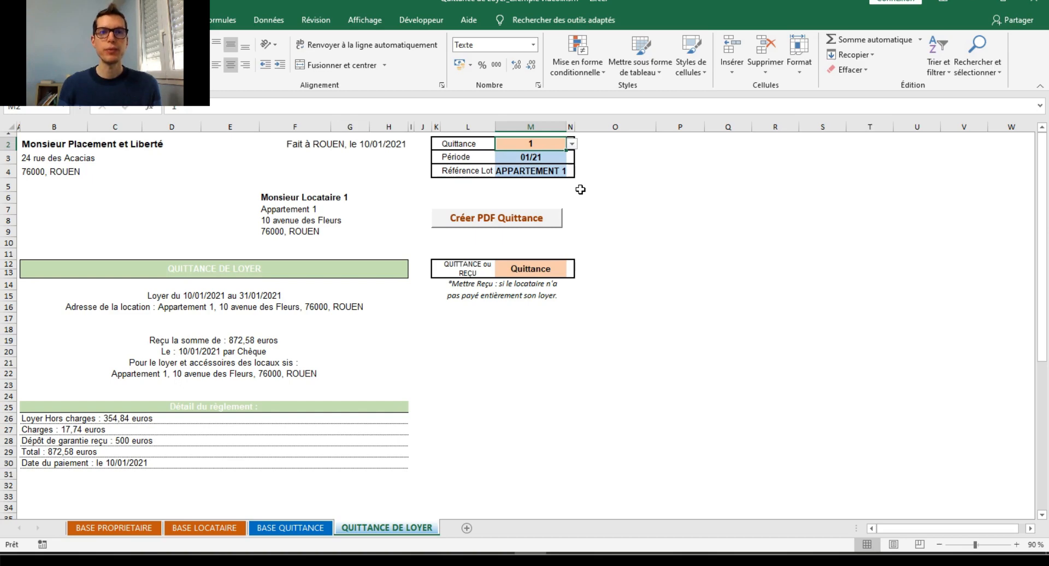
Select receipt number 1 on the QUITTANCE DE LOYER sheet and inspect its security deposit line.
click(572, 144)
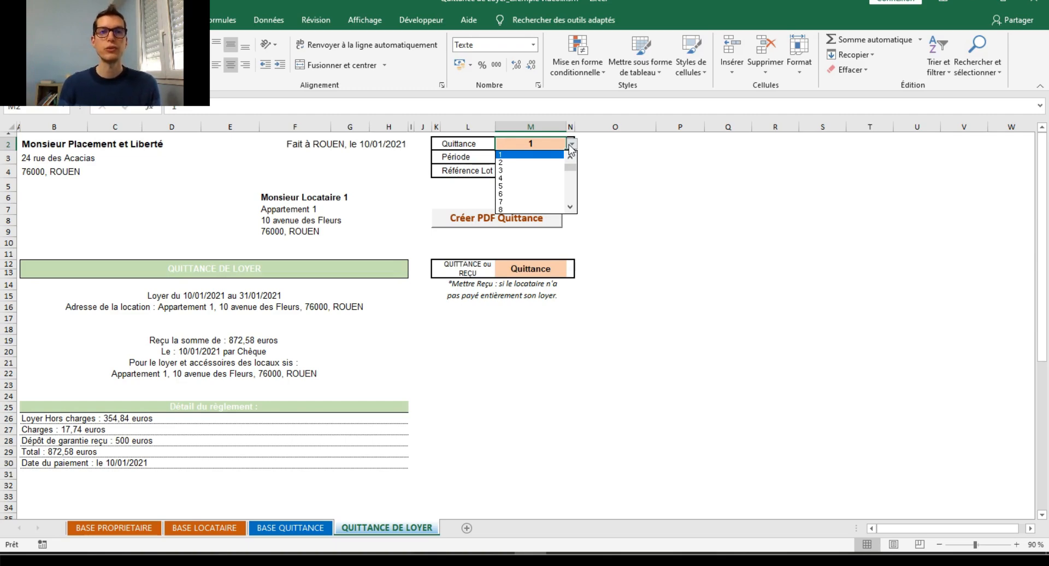
click(543, 155)
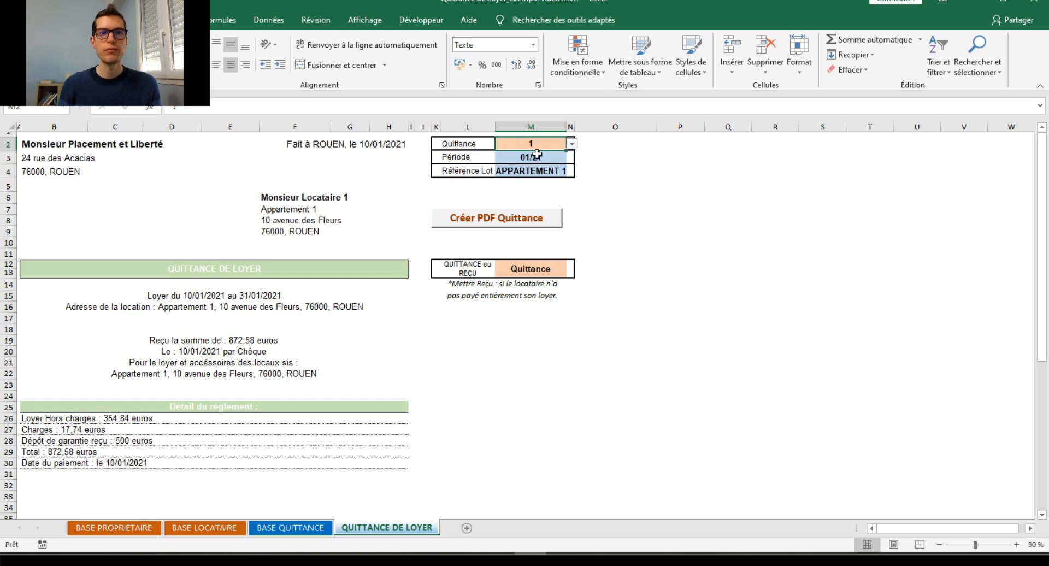
click(123, 441)
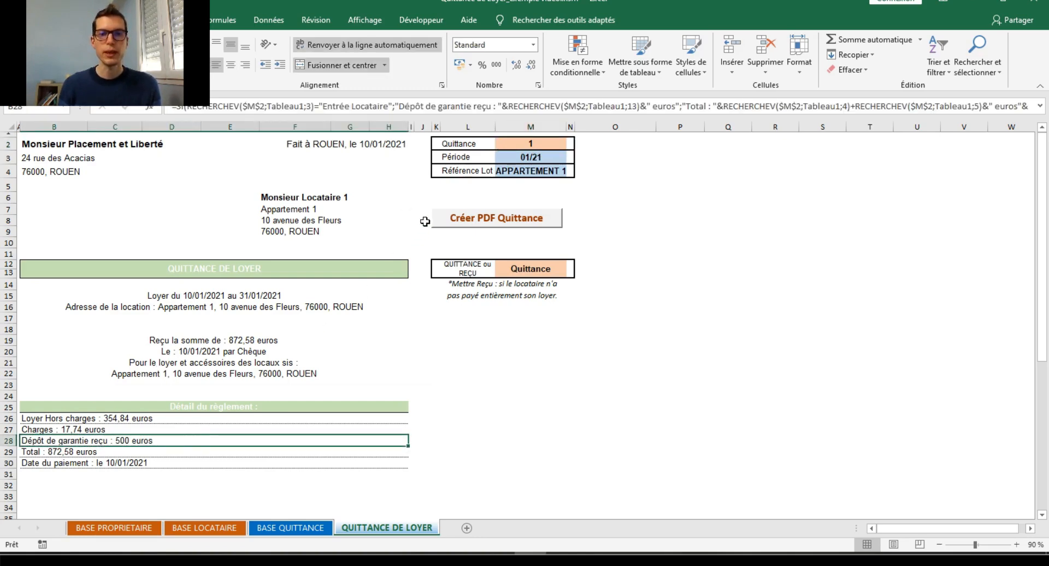
Switch the QUITTANCE DE LOYER sheet to receipt number 2 to view its payment details.
click(538, 144)
click(571, 144)
click(544, 162)
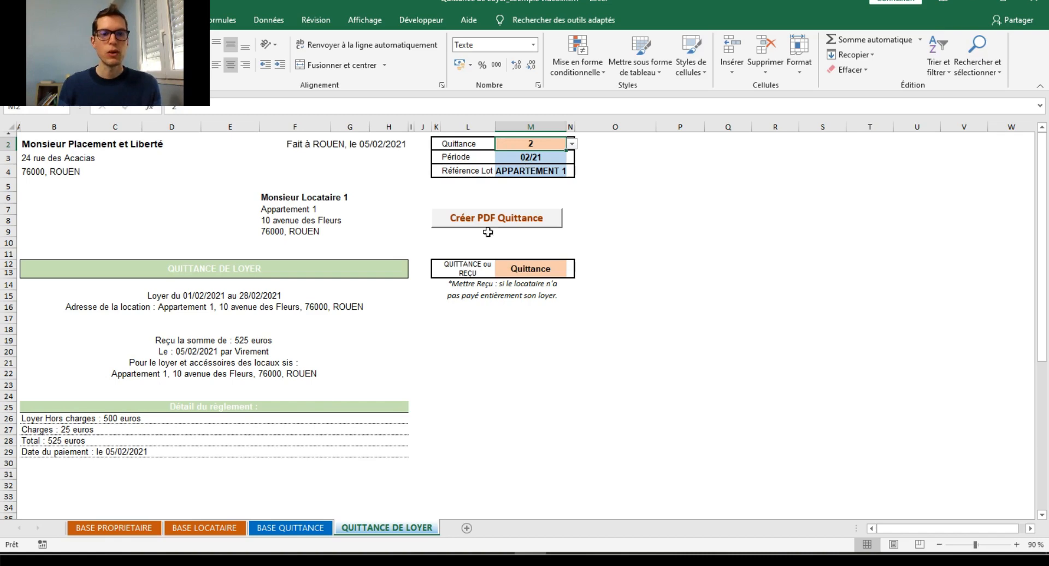
Select receipt number 5 on the QUITTANCE DE LOYER sheet and review its refund details and signature.
click(572, 144)
click(517, 178)
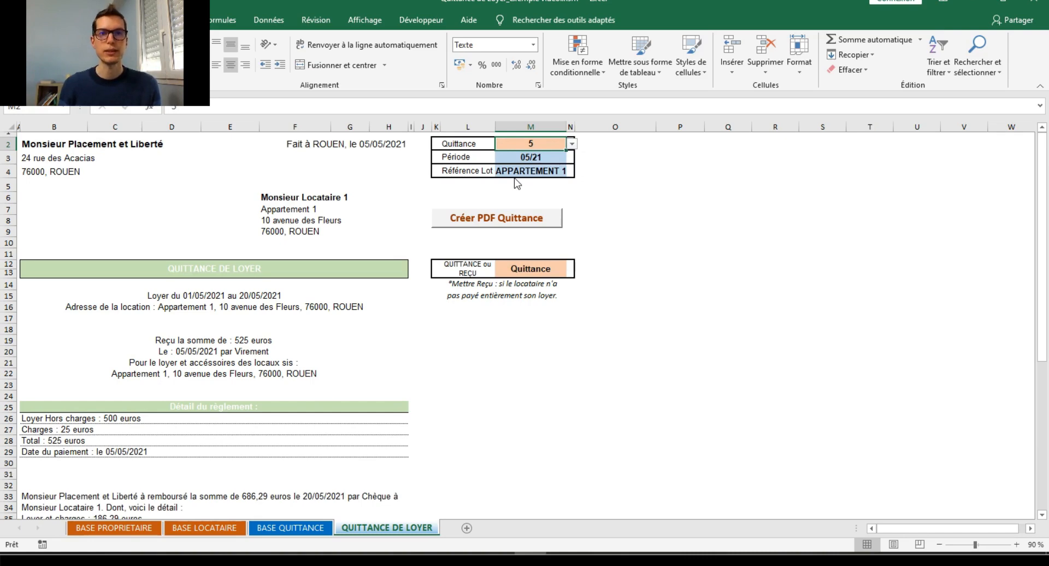
scroll(240, 298, down, 4)
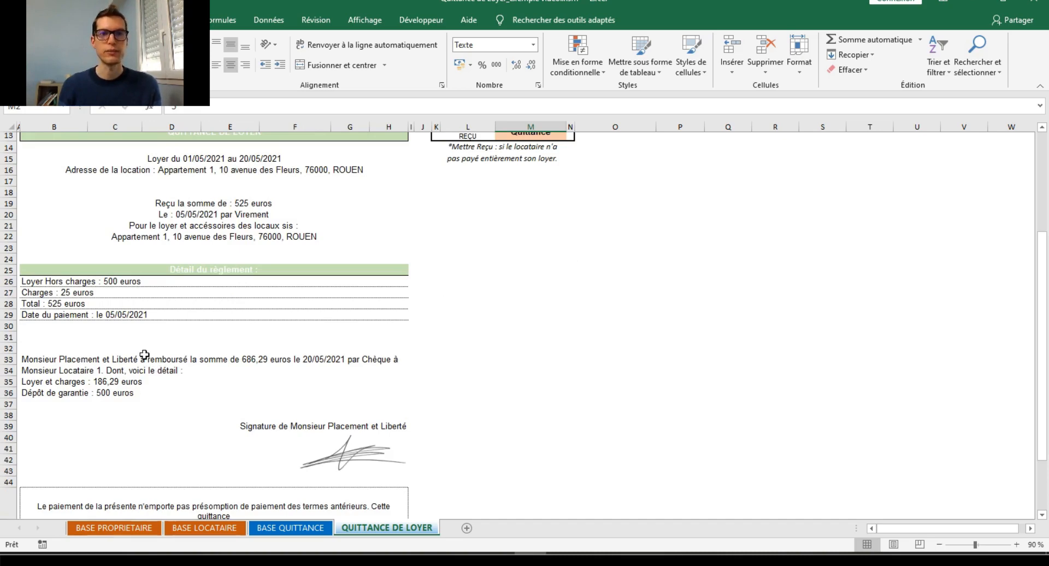
scroll(145, 355, up, 4)
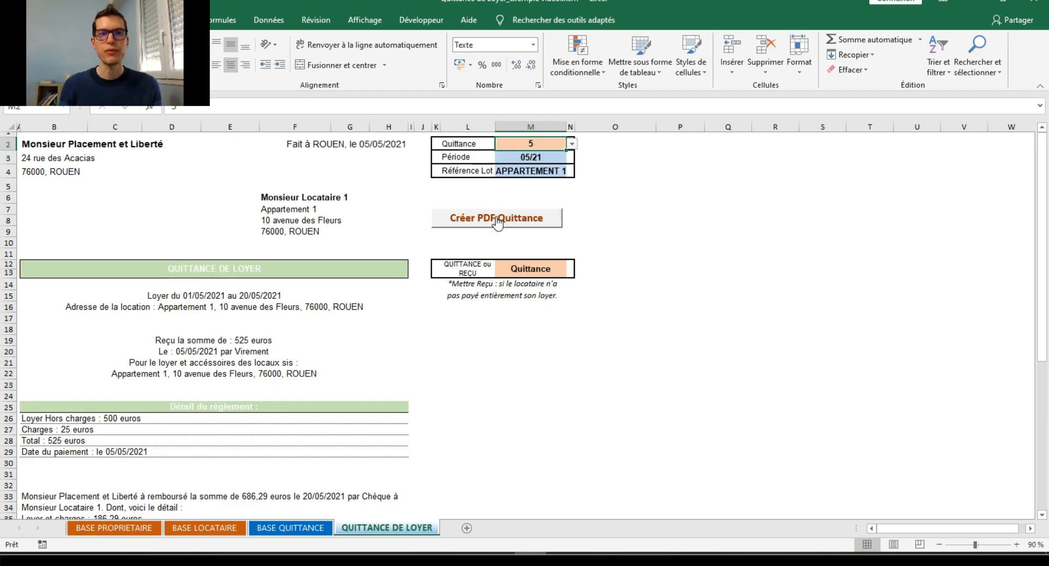